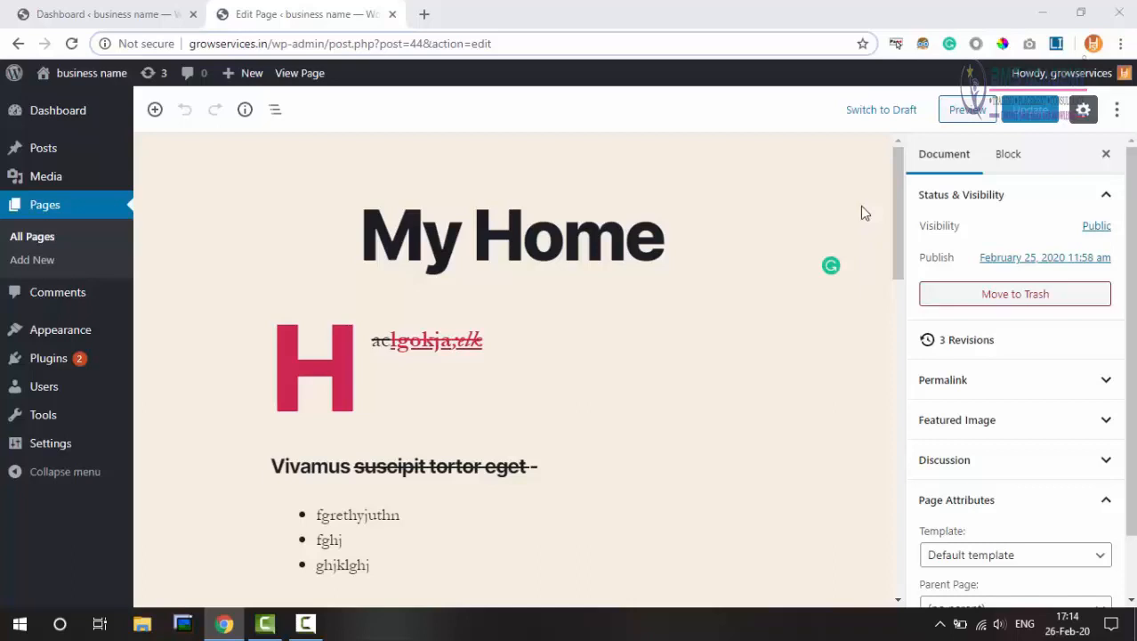
Look through the page's existing blocks, from the My Home title down to the globe image and its block settings
scroll(860, 212, down, 2)
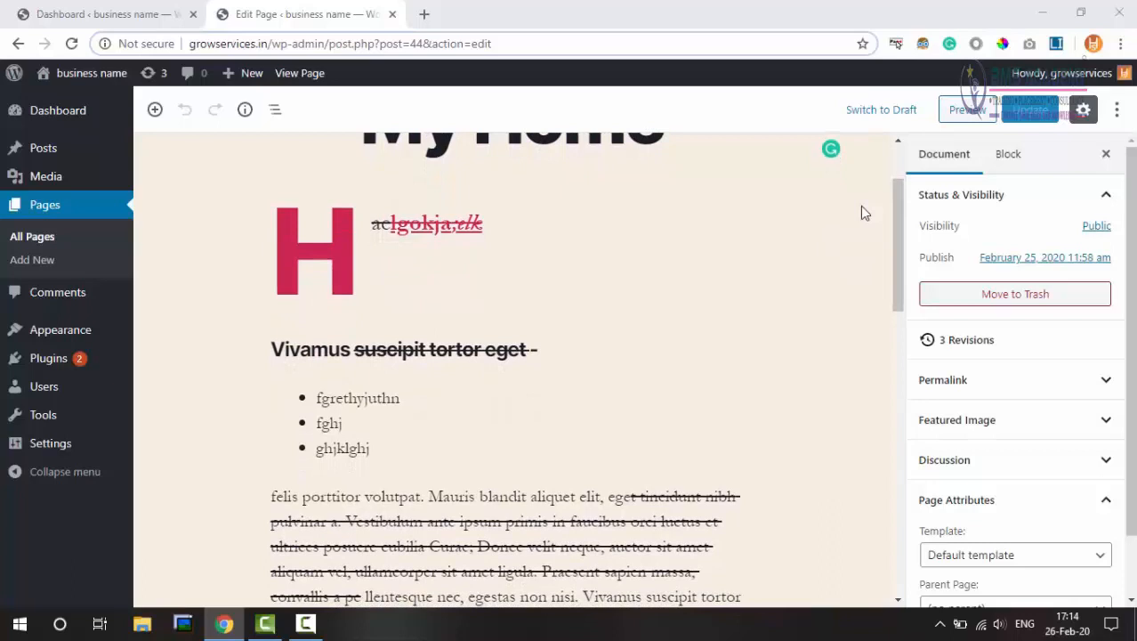
scroll(859, 213, down, 1)
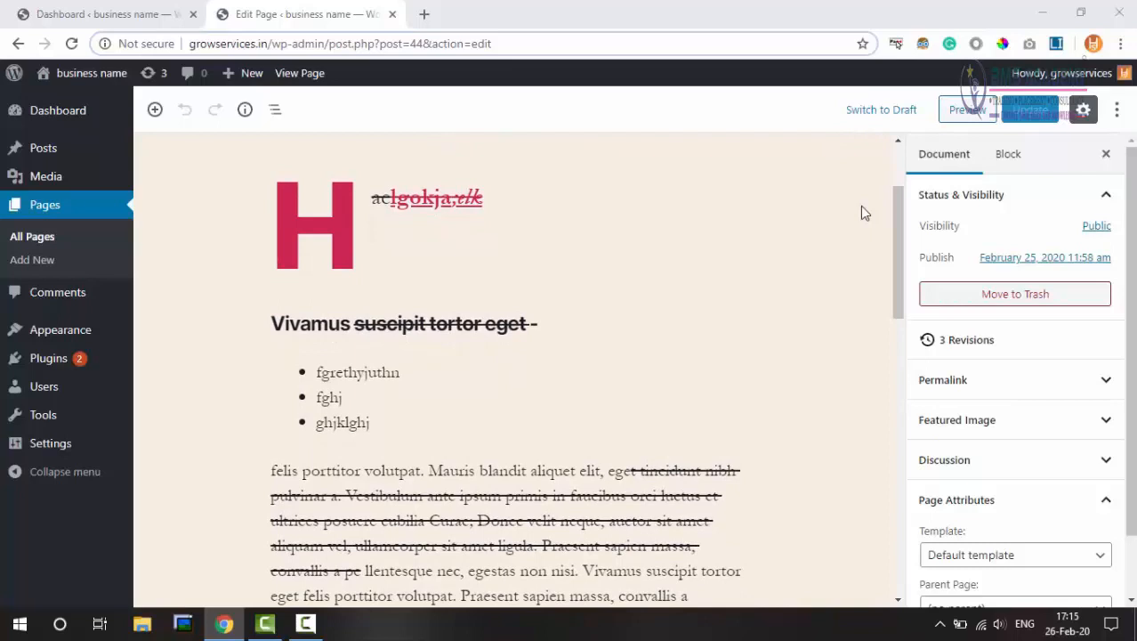
scroll(861, 207, up, 1)
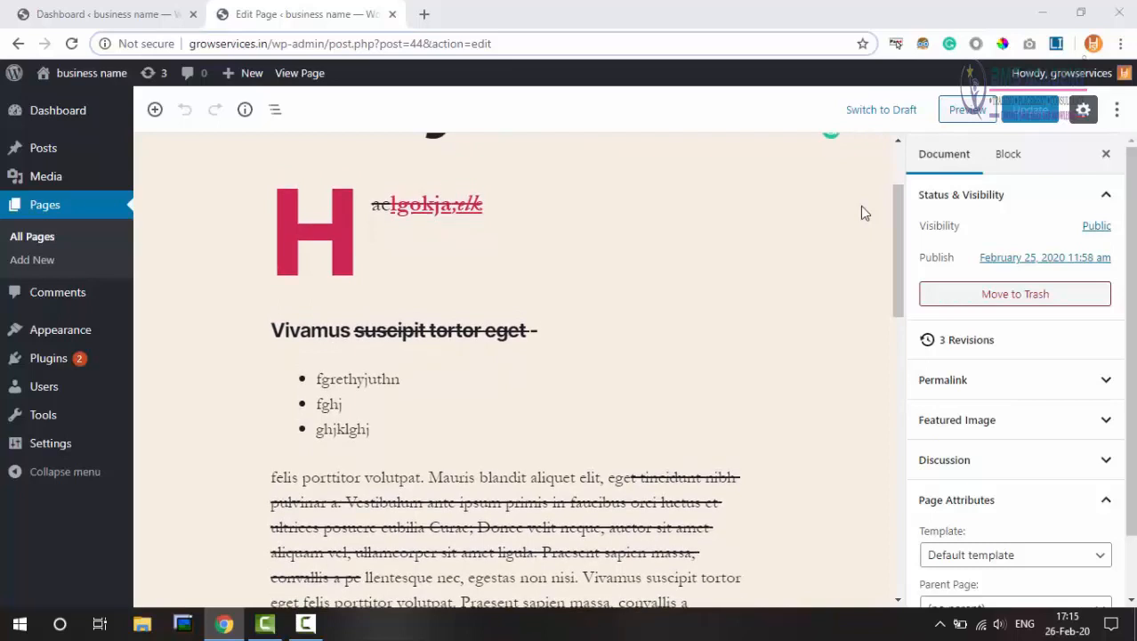
scroll(861, 213, up, 3)
scroll(861, 212, down, 5)
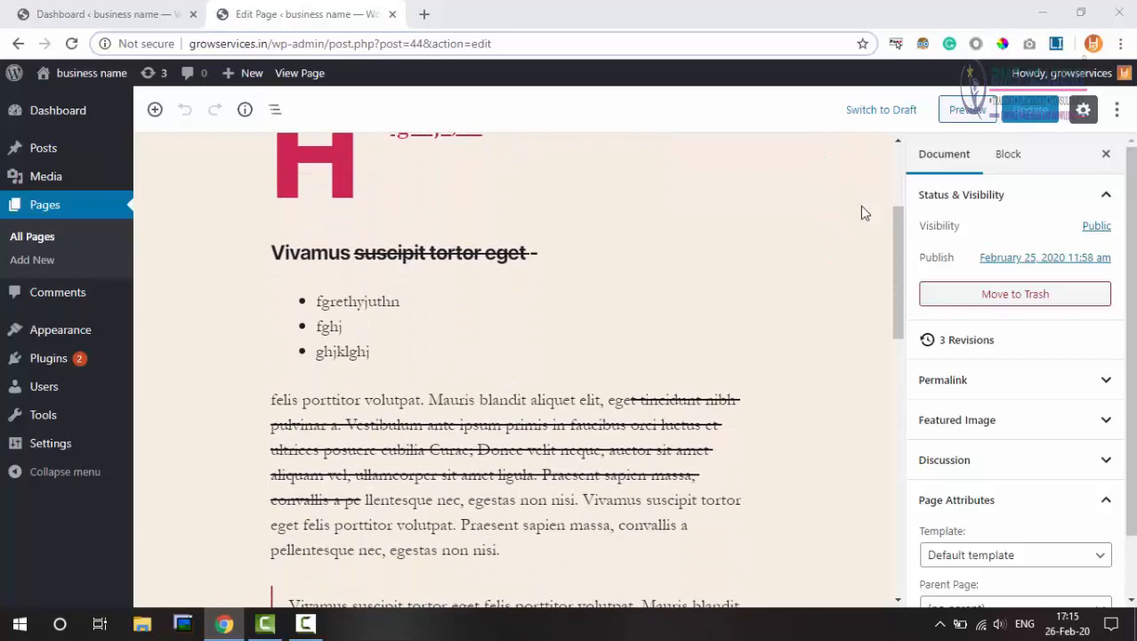
scroll(861, 213, down, 5)
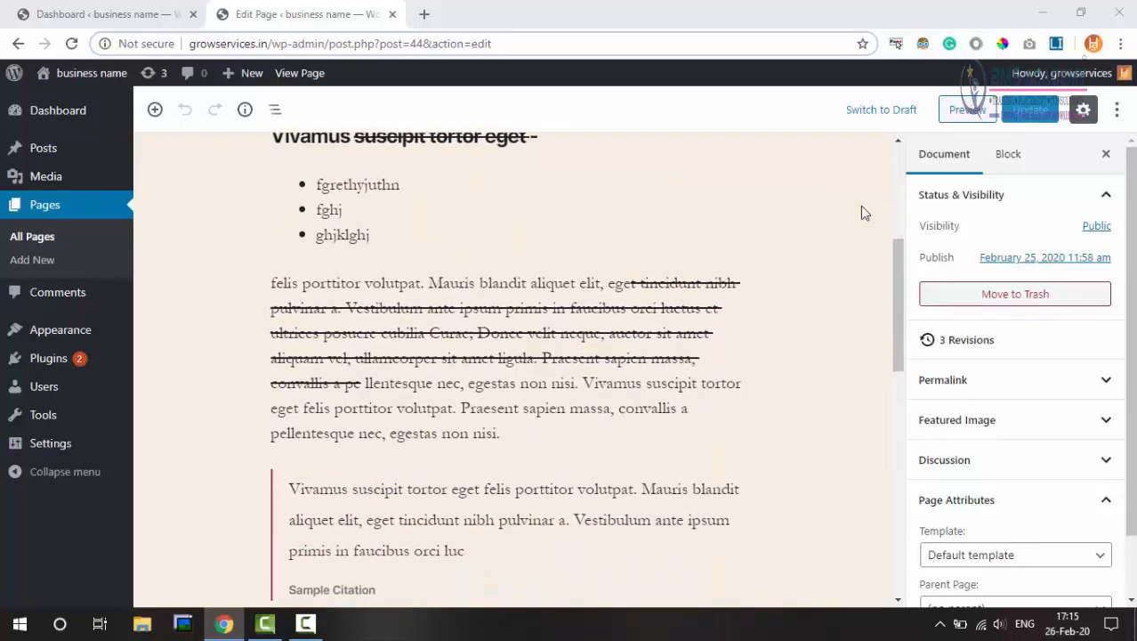
scroll(860, 205, down, 8)
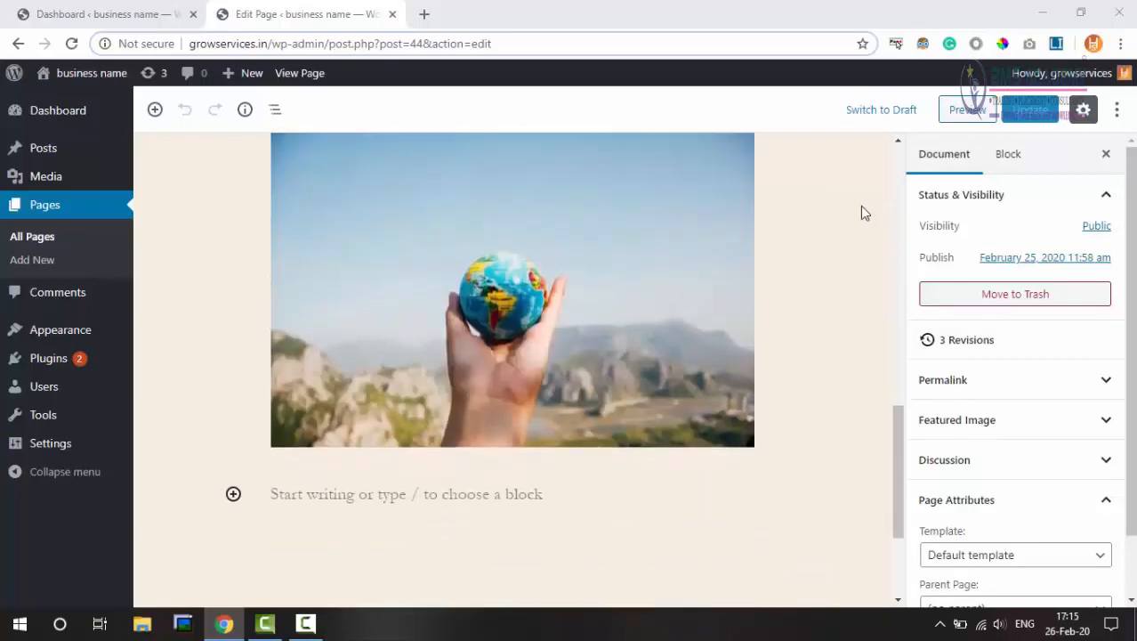
scroll(860, 206, up, 2)
click(513, 328)
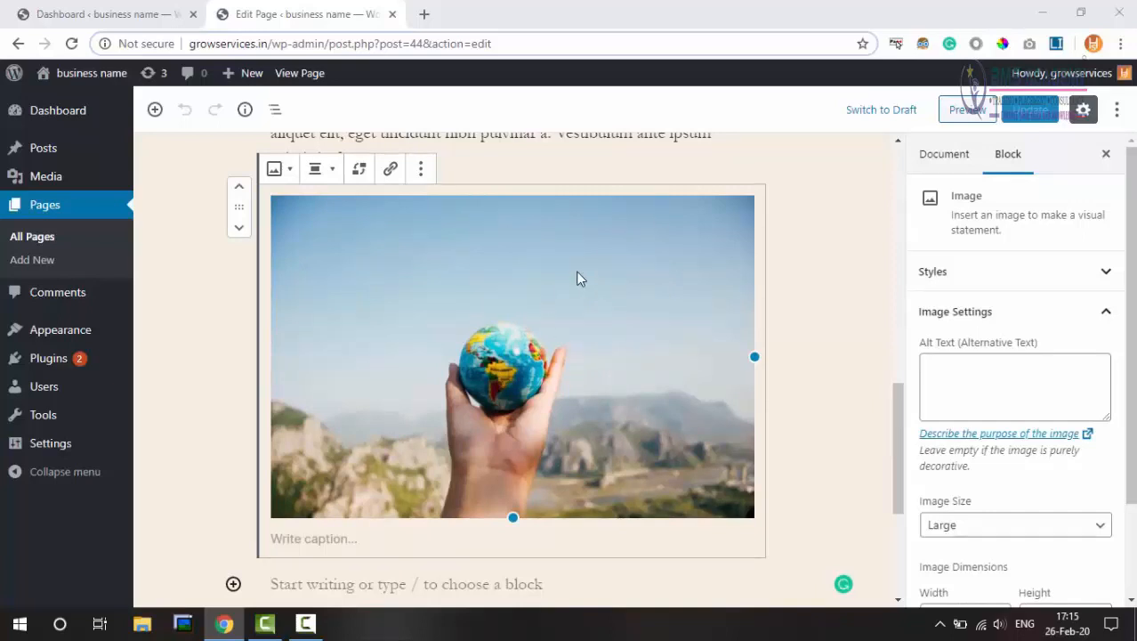
scroll(580, 275, down, 2)
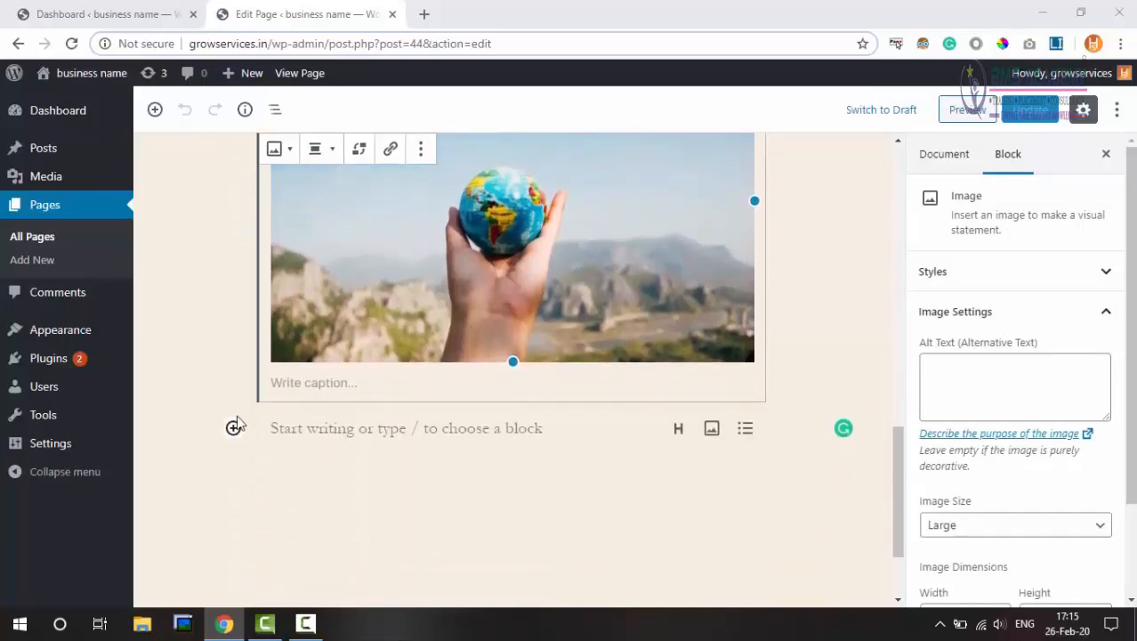
scroll(385, 400, up, 4)
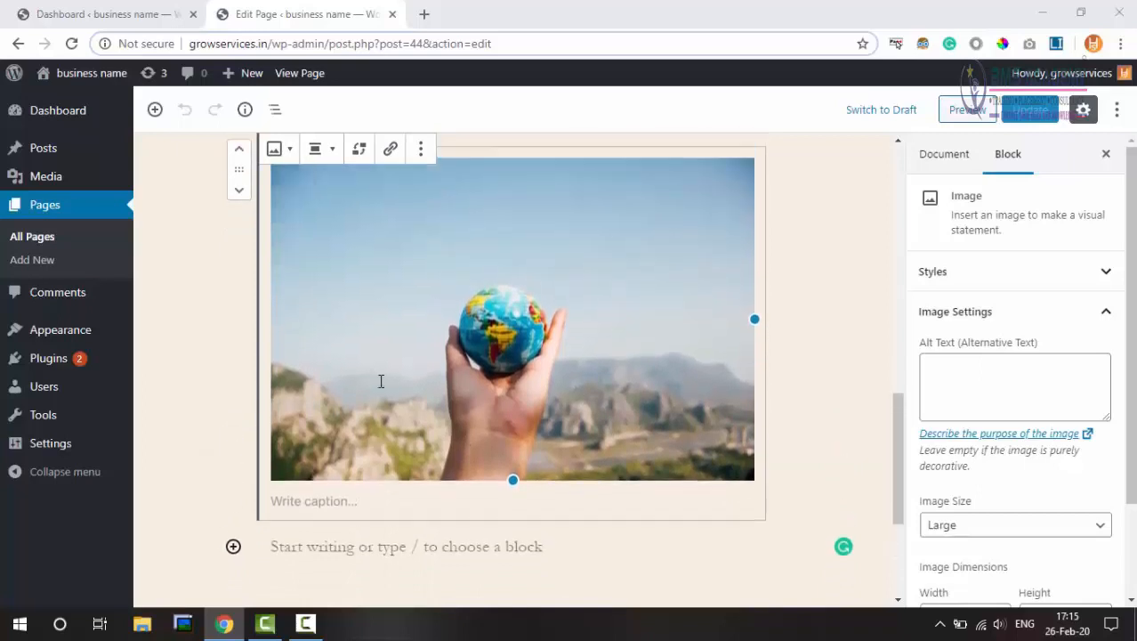
Add an Image block between the quote and the paragraph below it
click(523, 278)
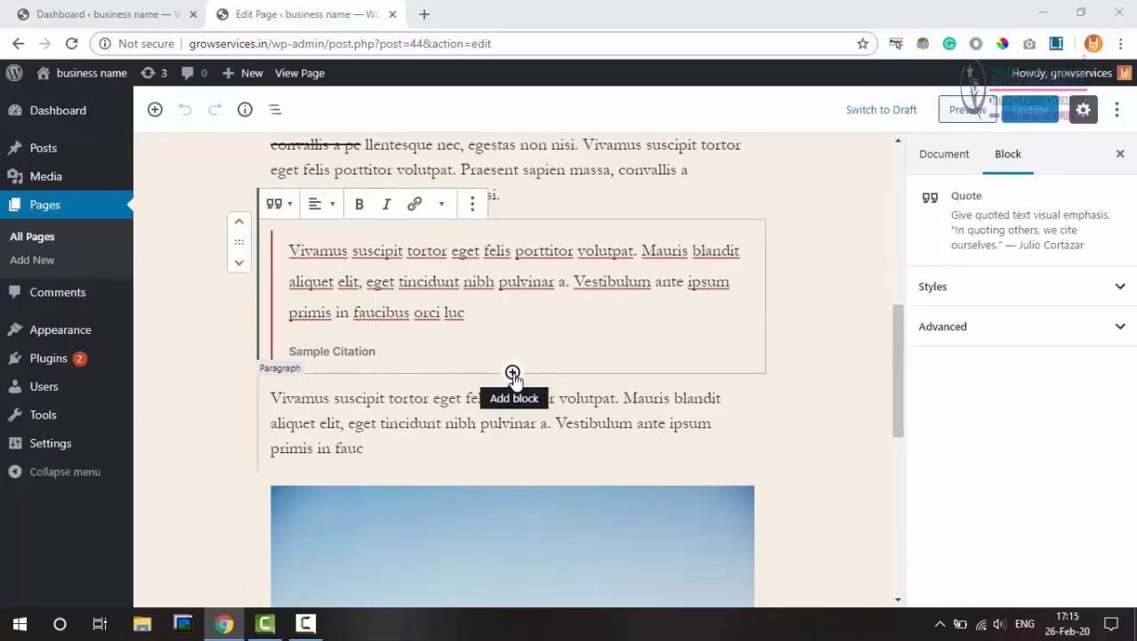
click(513, 374)
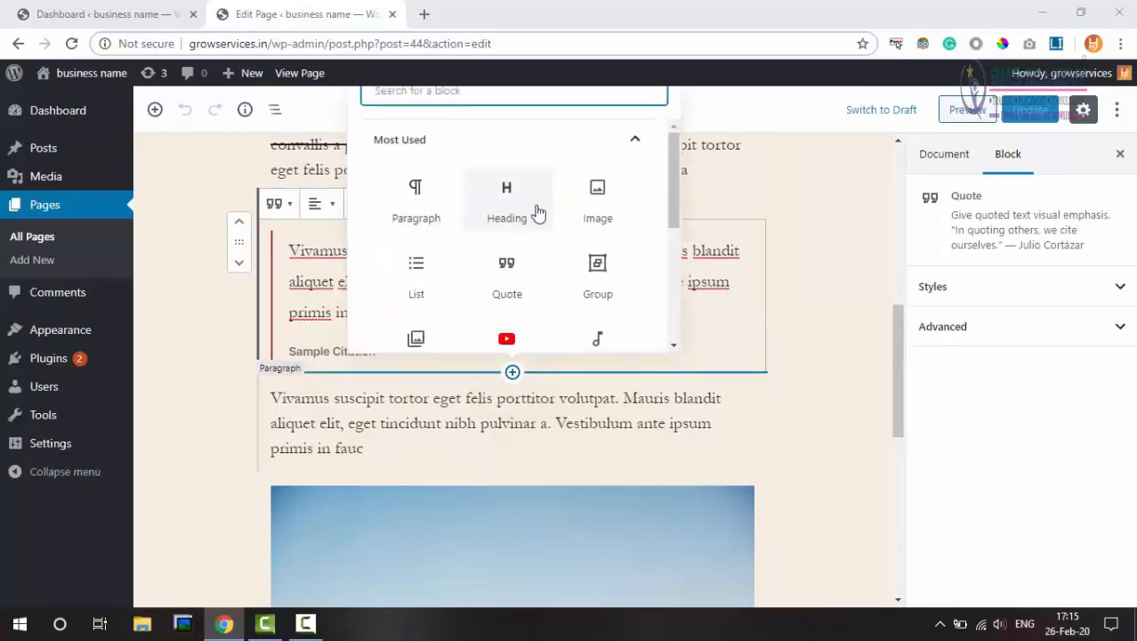
click(597, 194)
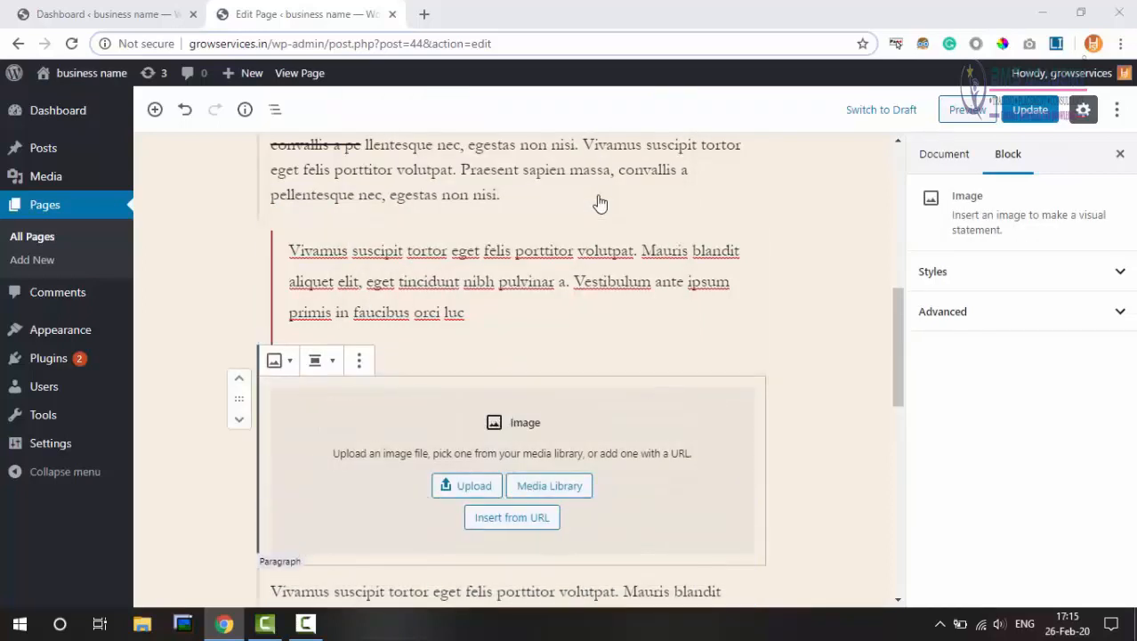
scroll(659, 373, down, 1)
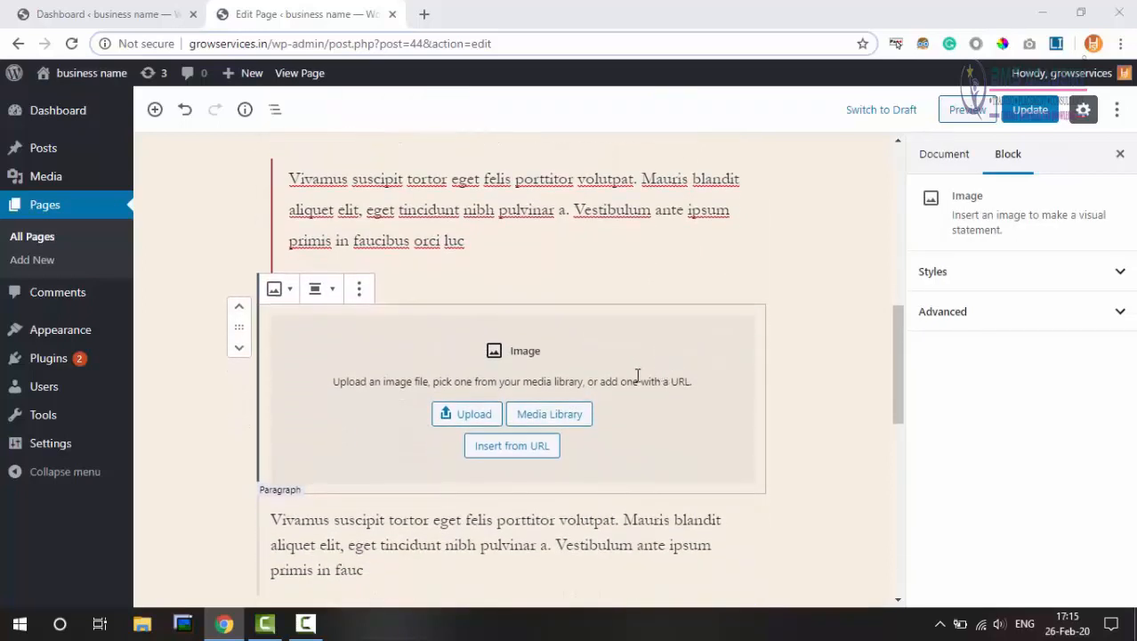
Examine the local files offered for upload and the pictures in the media library without choosing one
click(473, 416)
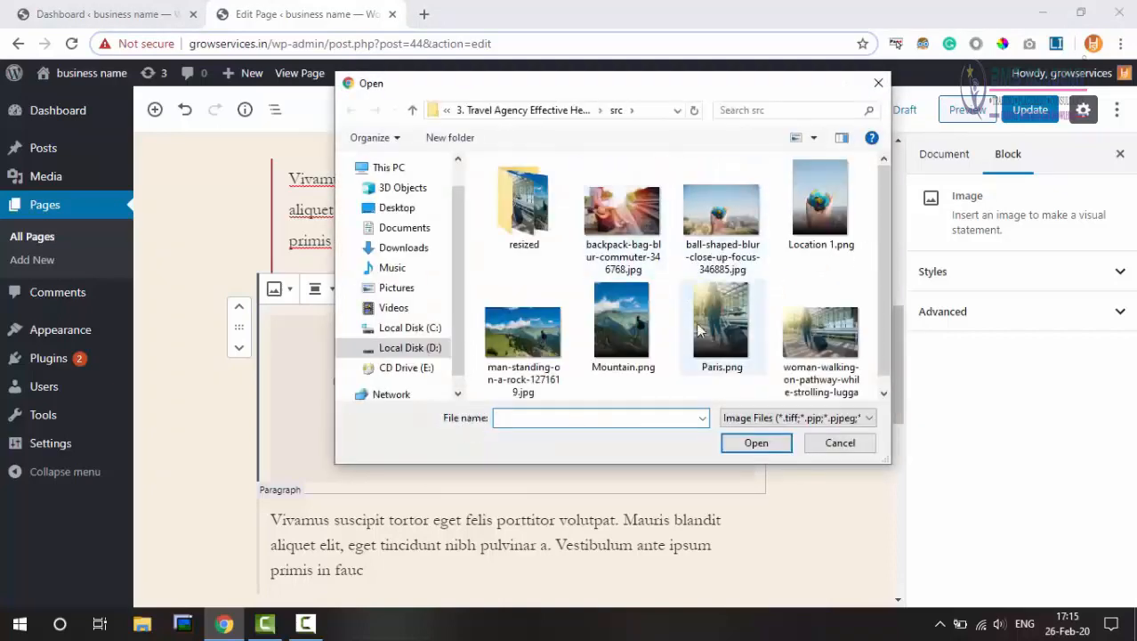
click(841, 442)
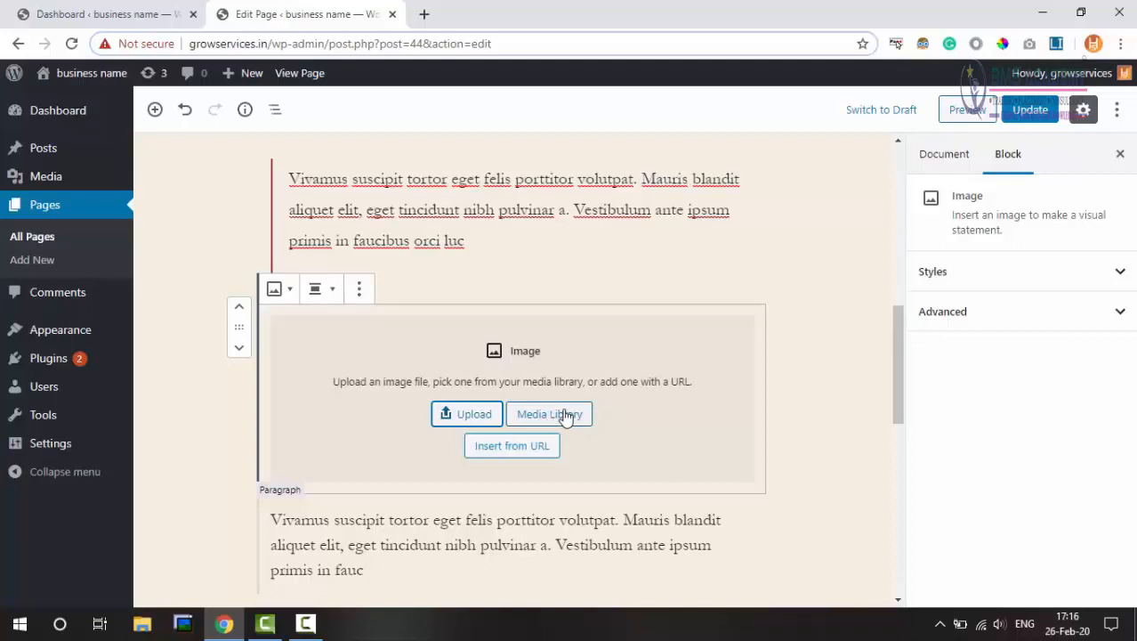
click(558, 420)
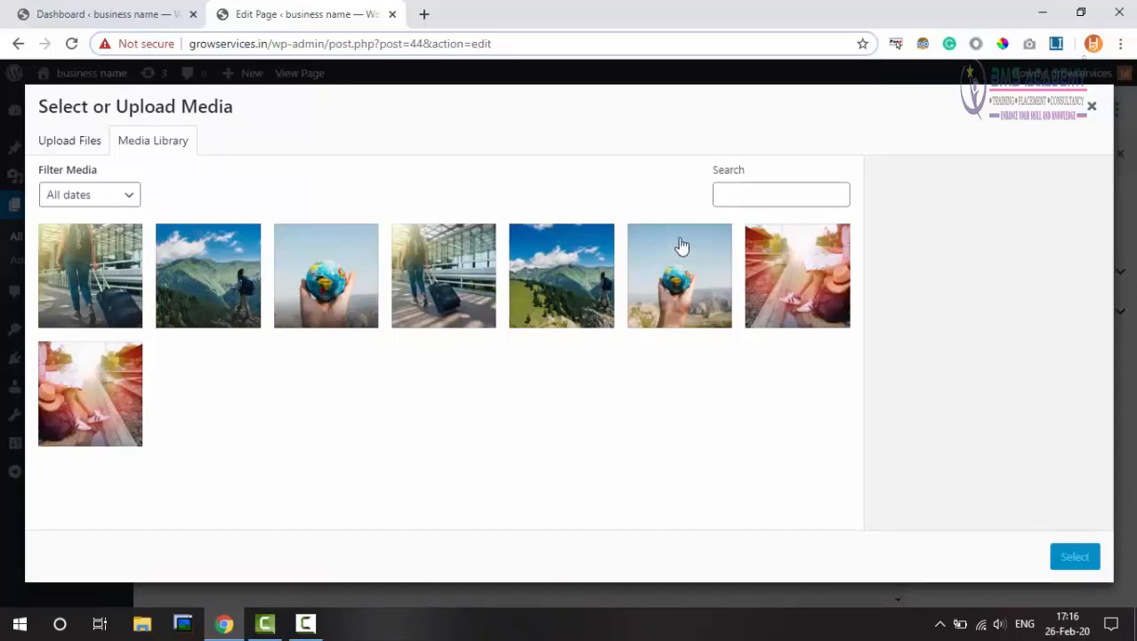
click(1091, 106)
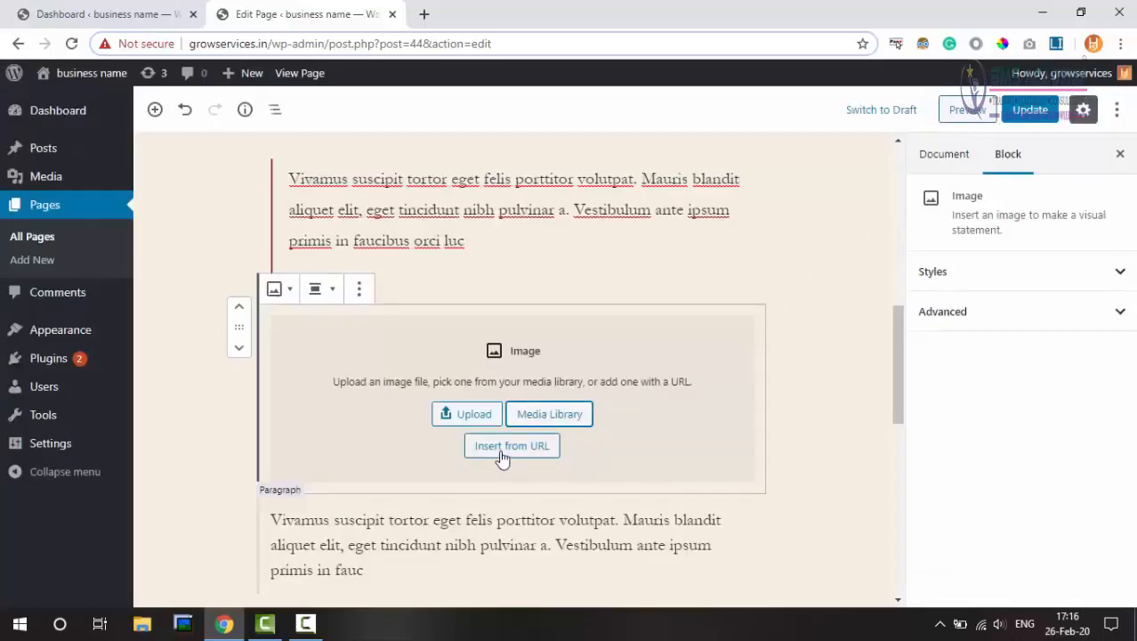
Open Pexels in a new browser tab and copy the image address of the photo of a woman leaning on a window
click(424, 14)
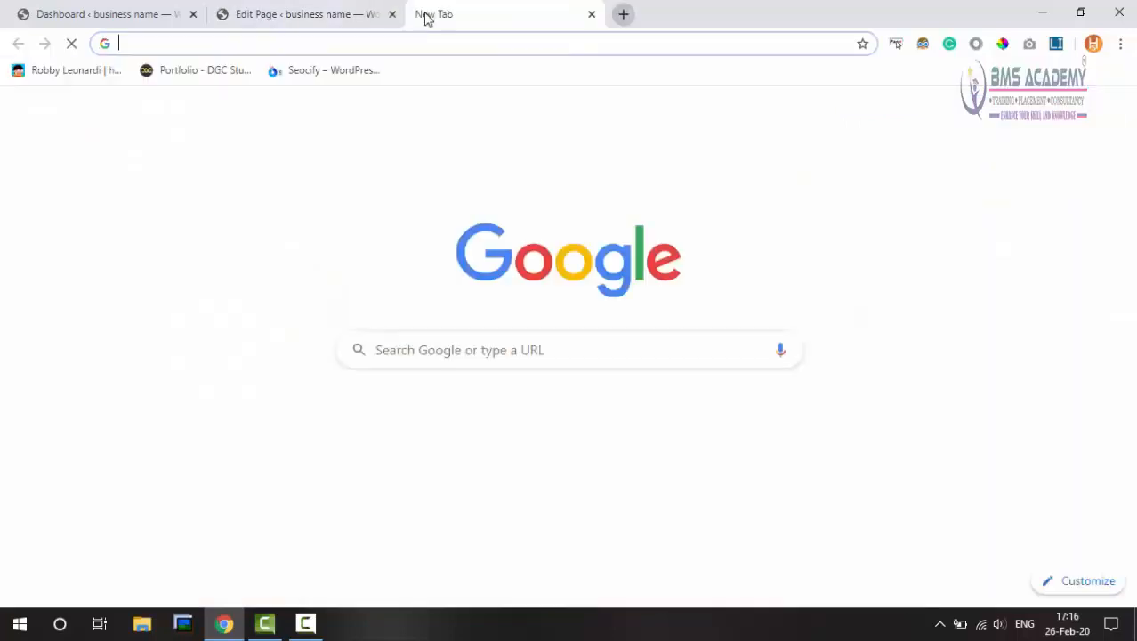
text(p)
key(Return)
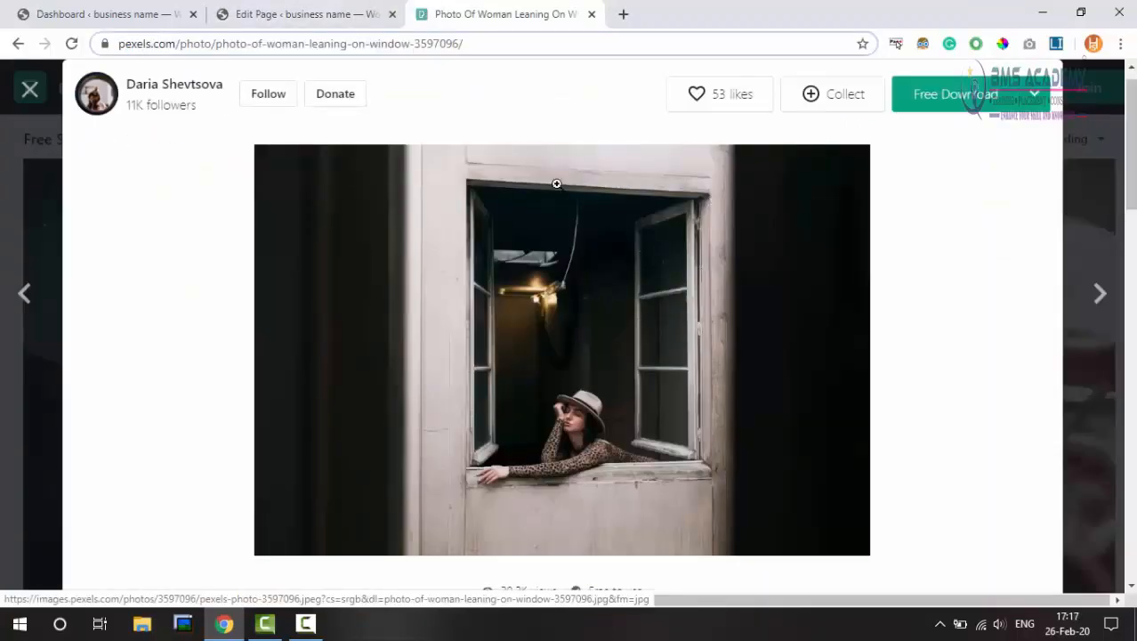
drag(175, 44, 110, 44)
click(625, 256)
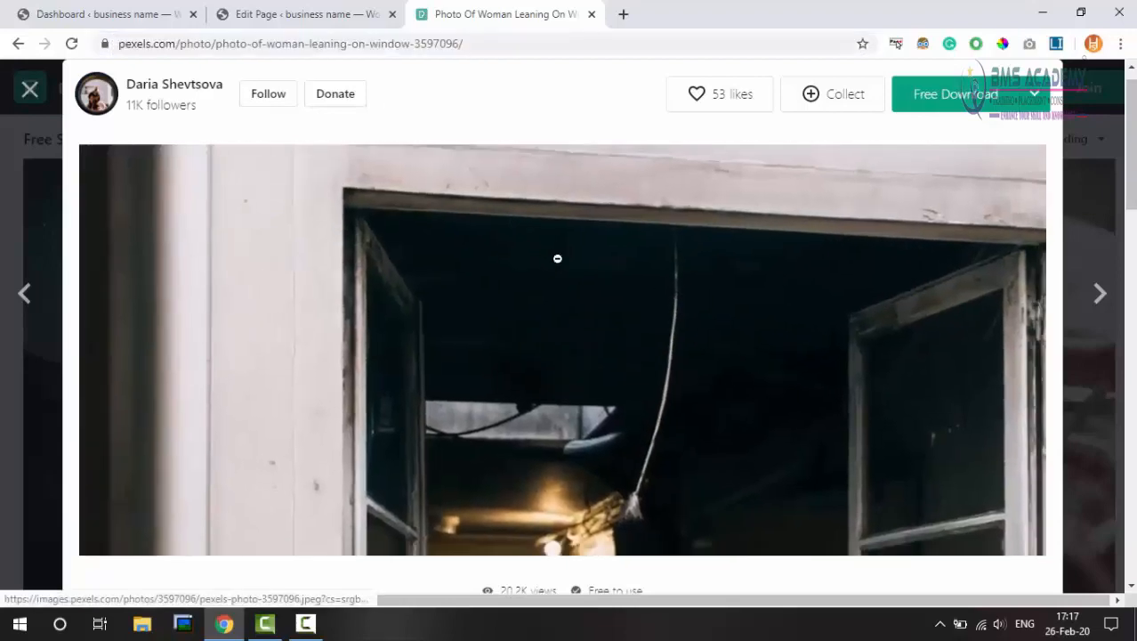
click(557, 258)
right_click(582, 280)
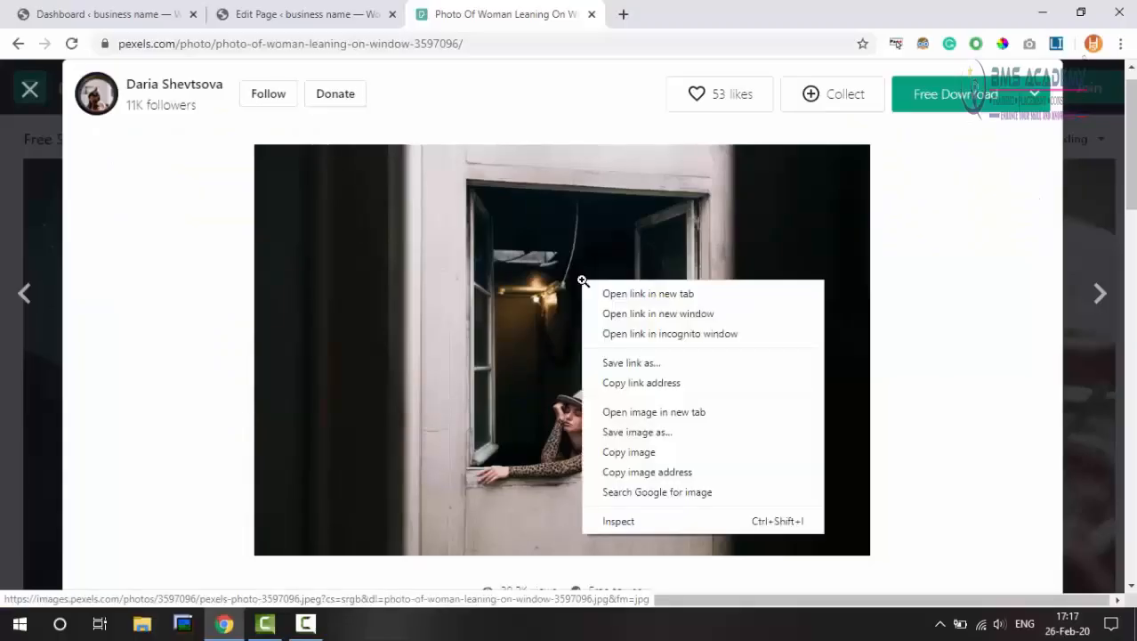
click(670, 474)
Return to the page editor and insert the photo into the empty Image block from the copied URL
click(299, 12)
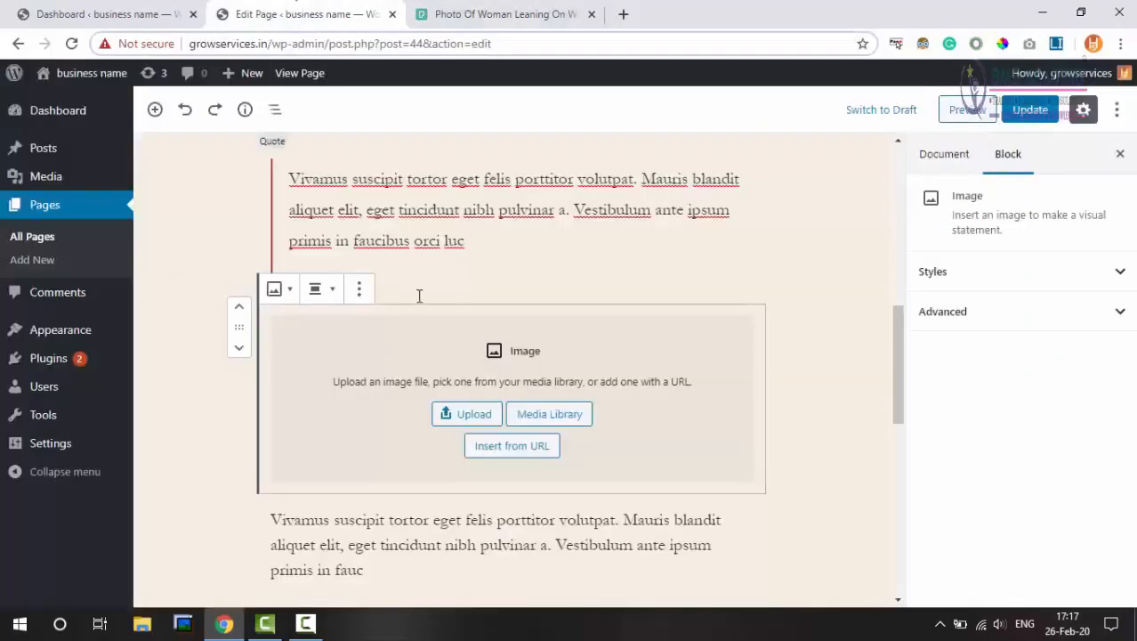
click(506, 453)
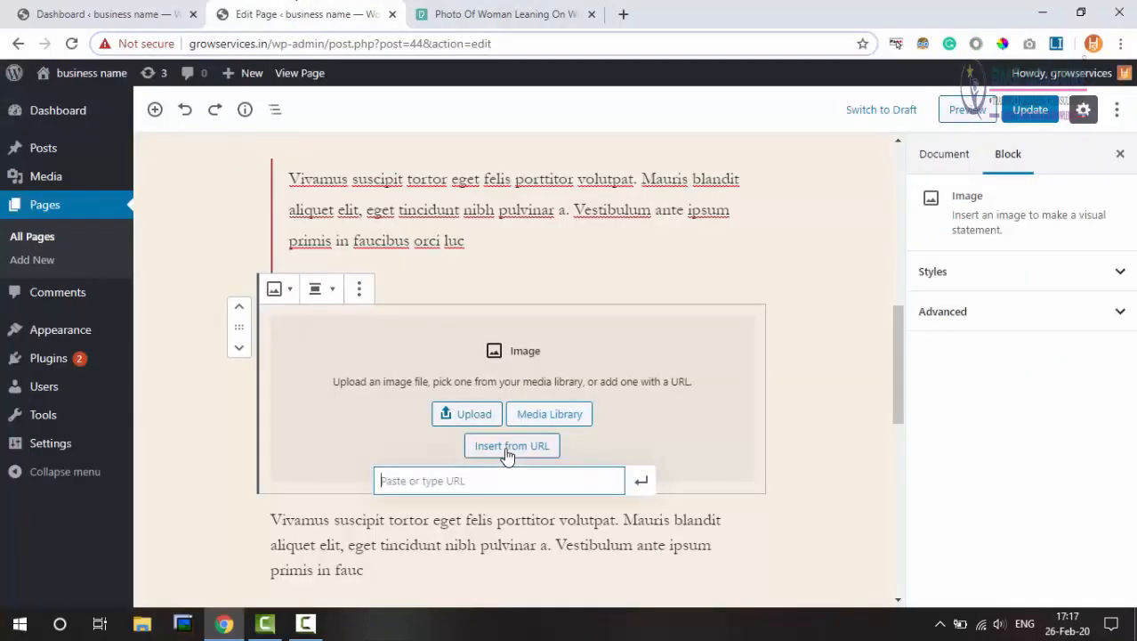
key(ctrl+v)
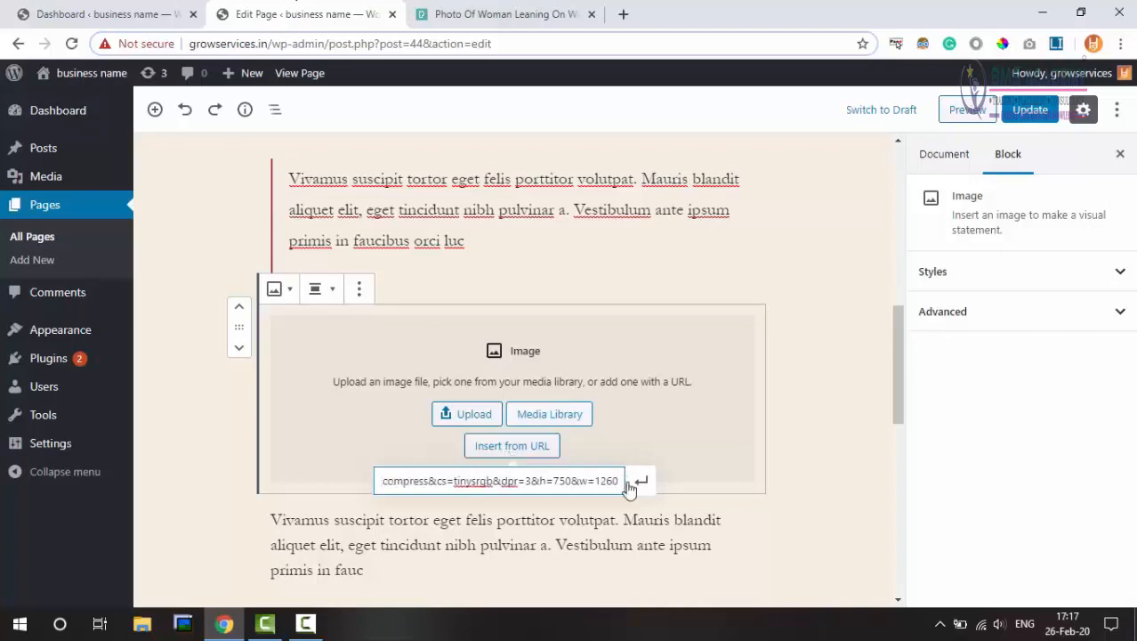
click(640, 482)
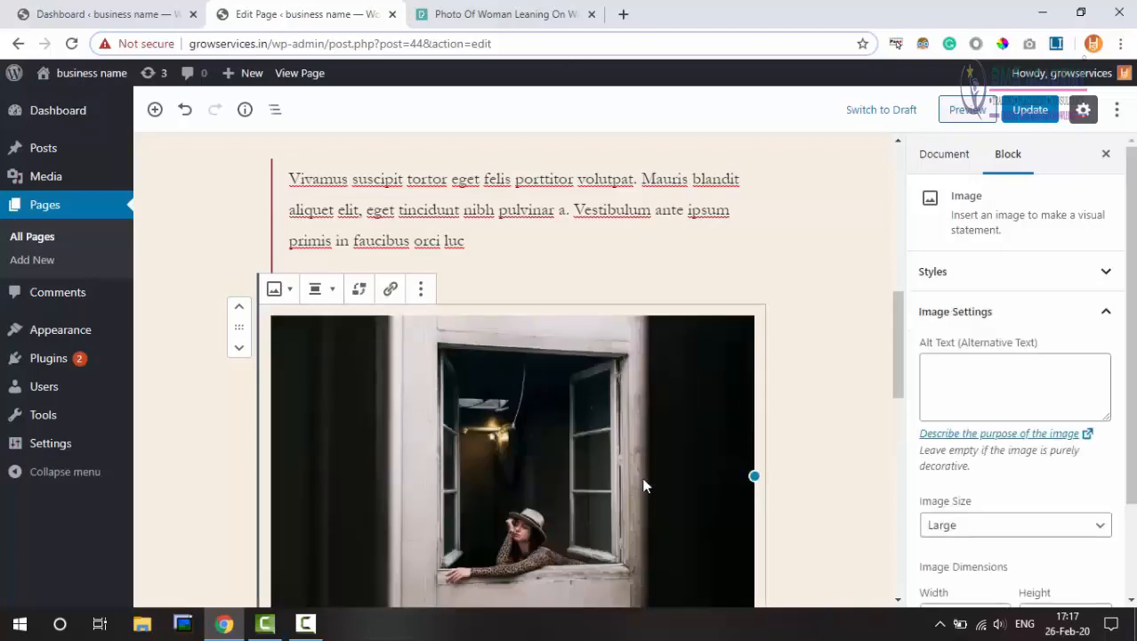
Remove the globe image block below the last paragraph
scroll(790, 438, down, 1)
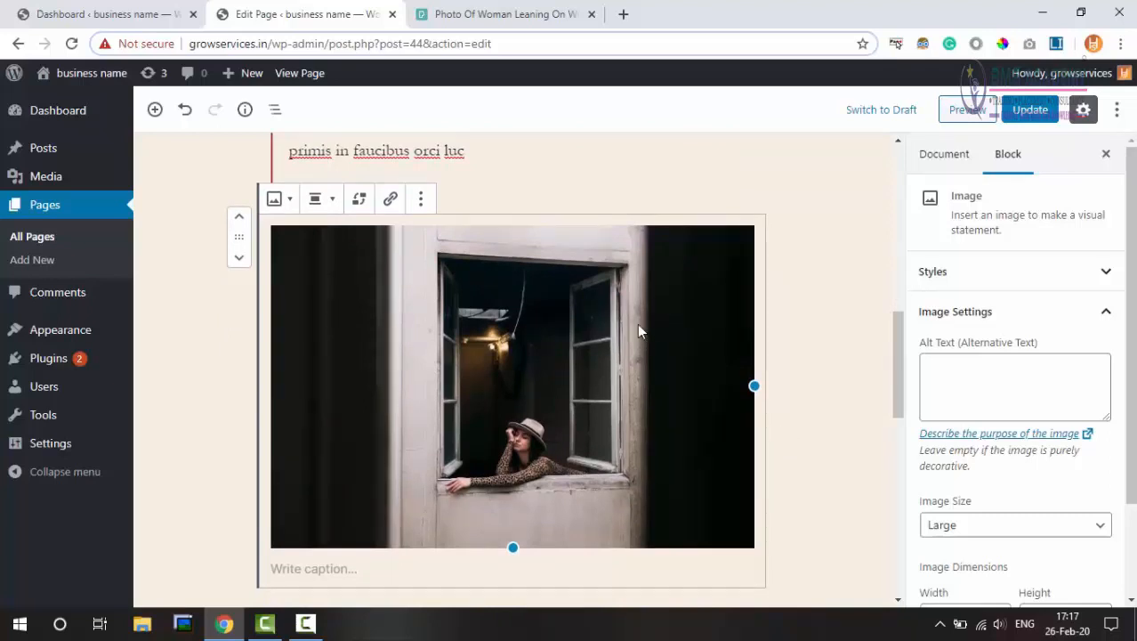
scroll(637, 323, down, 5)
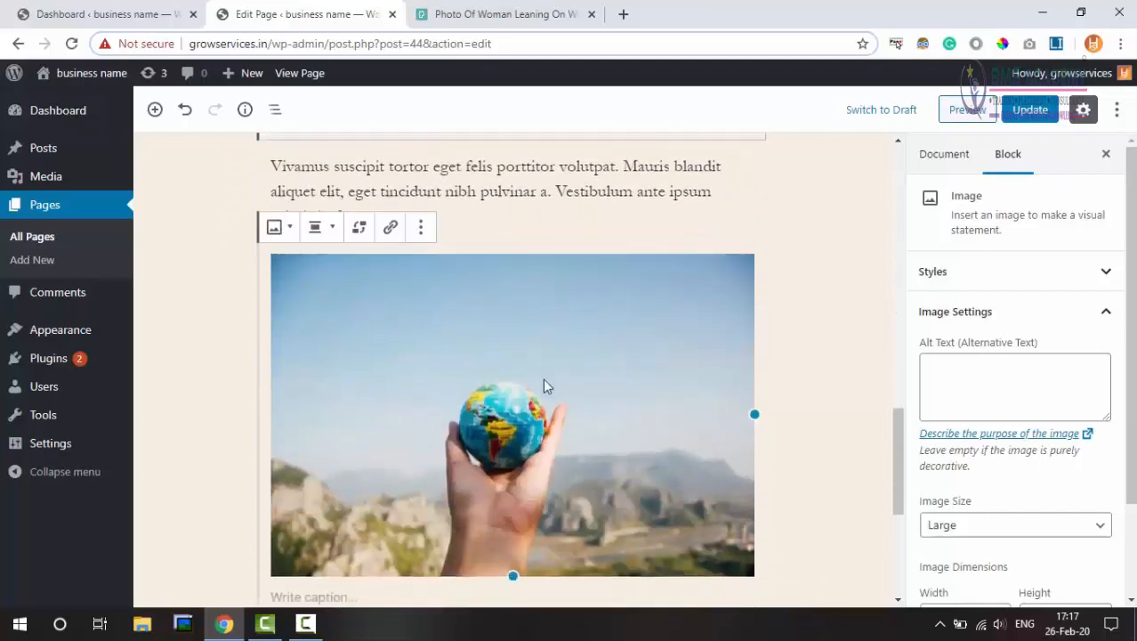
click(423, 229)
click(490, 489)
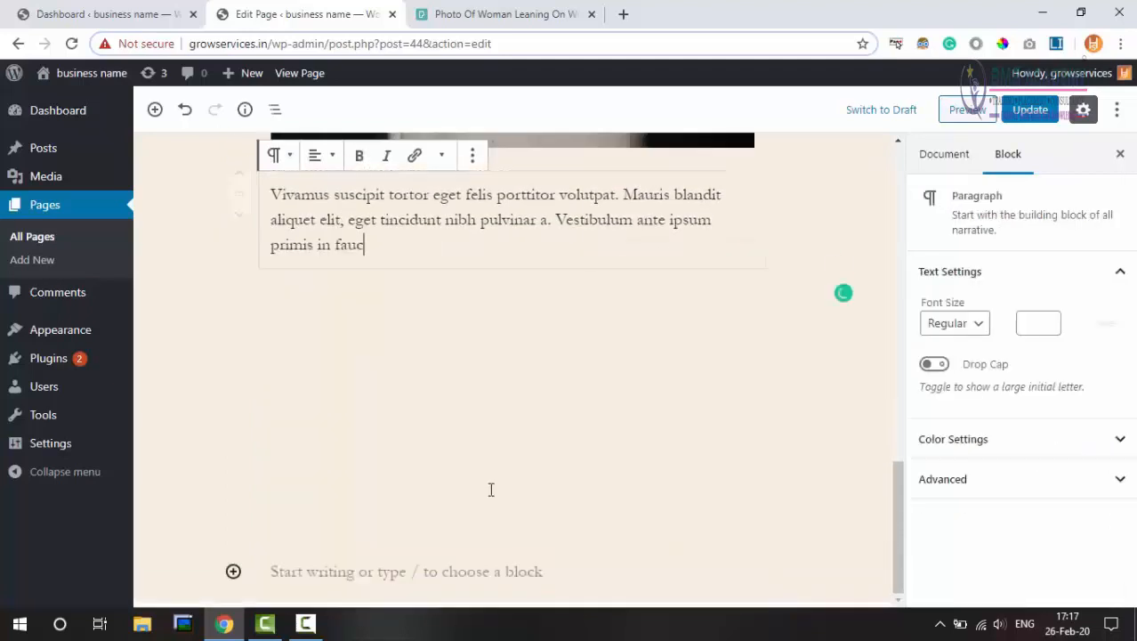
Select the window photo below the quote and apply the Circle Mask style to it
scroll(601, 471, up, 8)
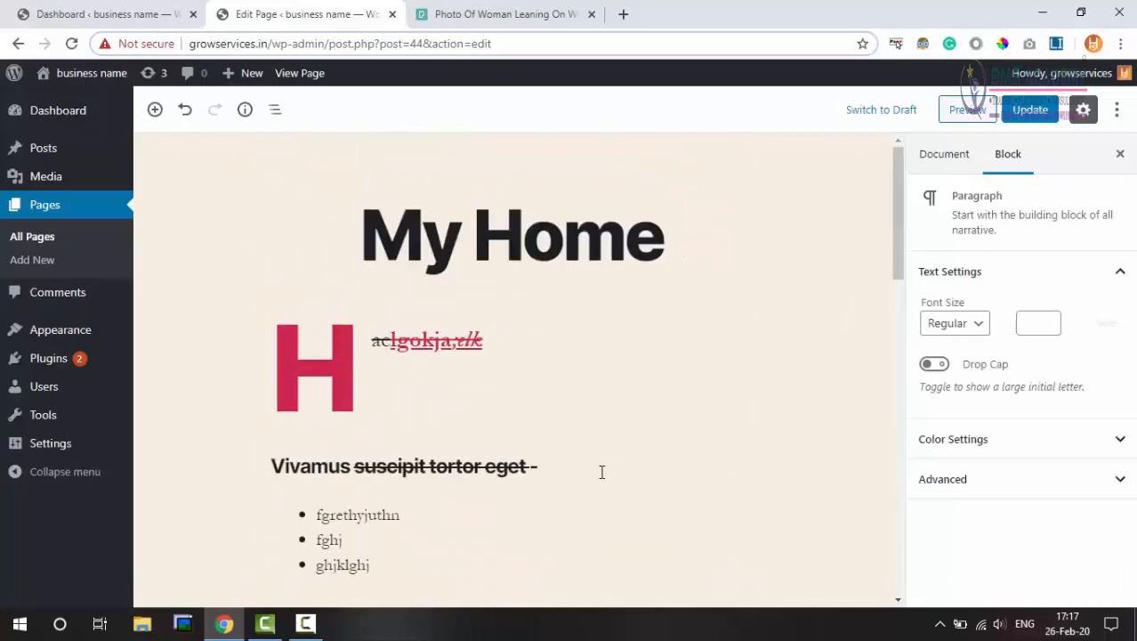
scroll(602, 471, down, 8)
scroll(601, 471, up, 5)
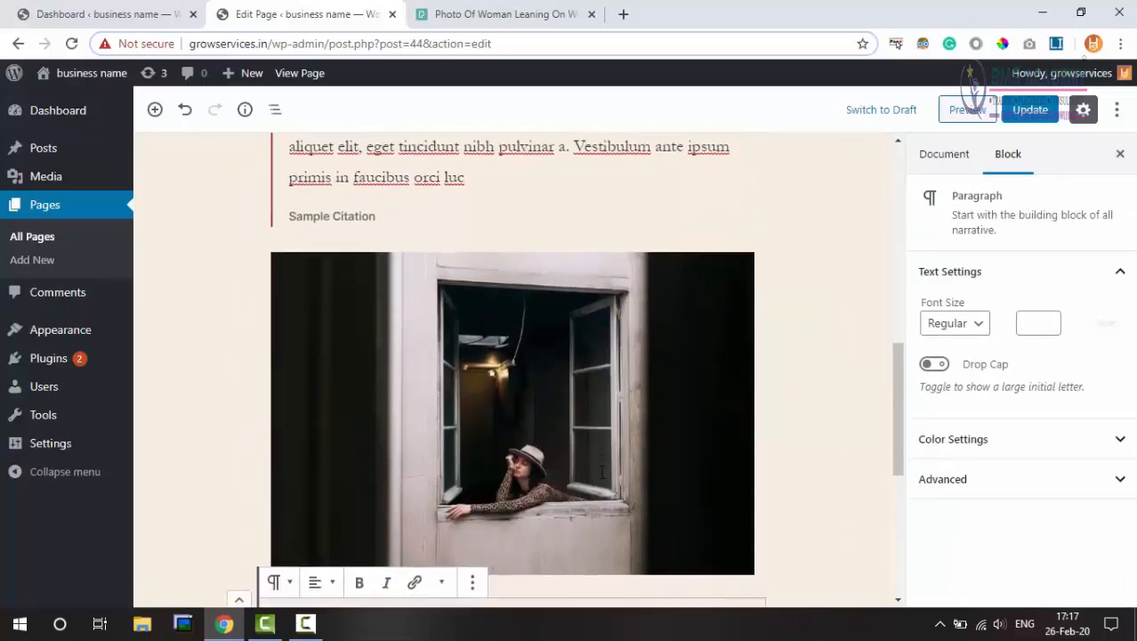
scroll(540, 359, down, 1)
click(540, 359)
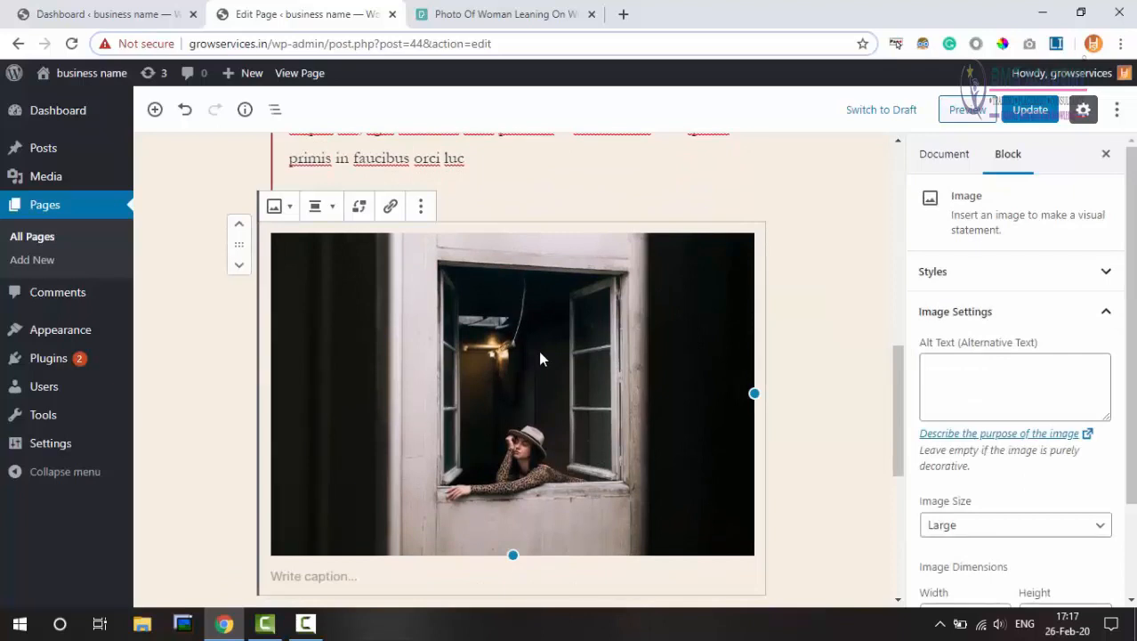
scroll(540, 358, down, 1)
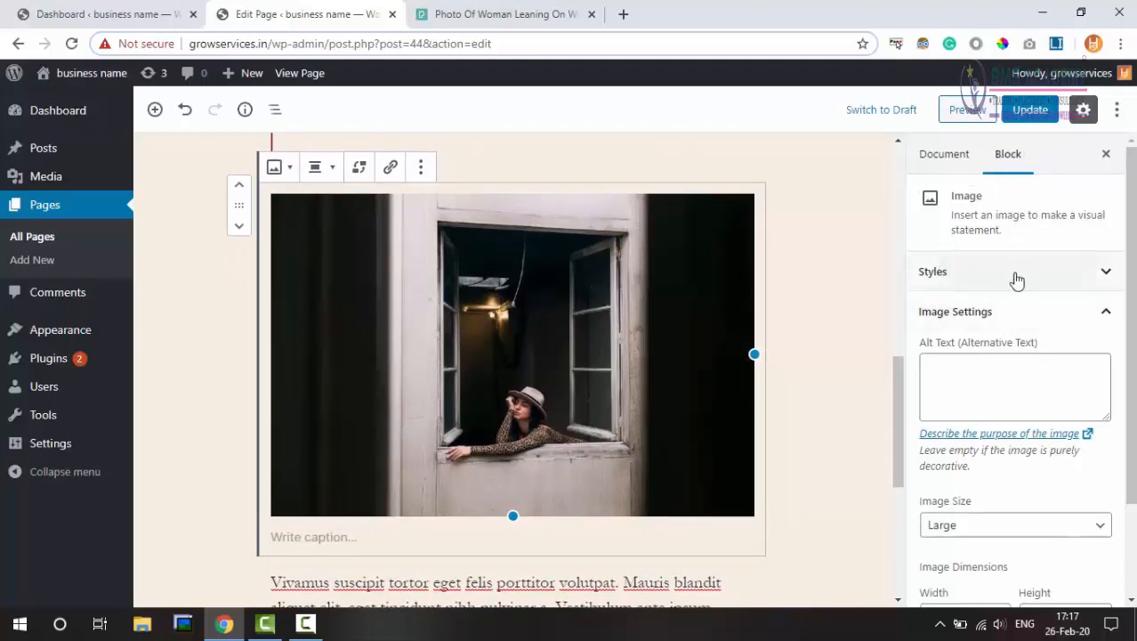
click(1079, 278)
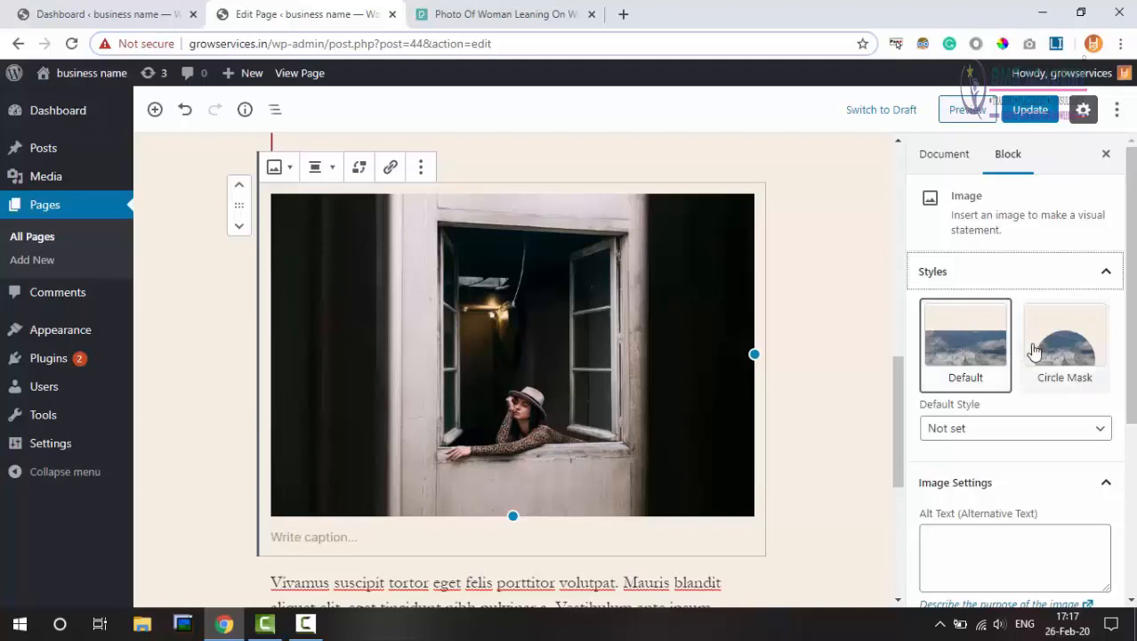
click(1064, 352)
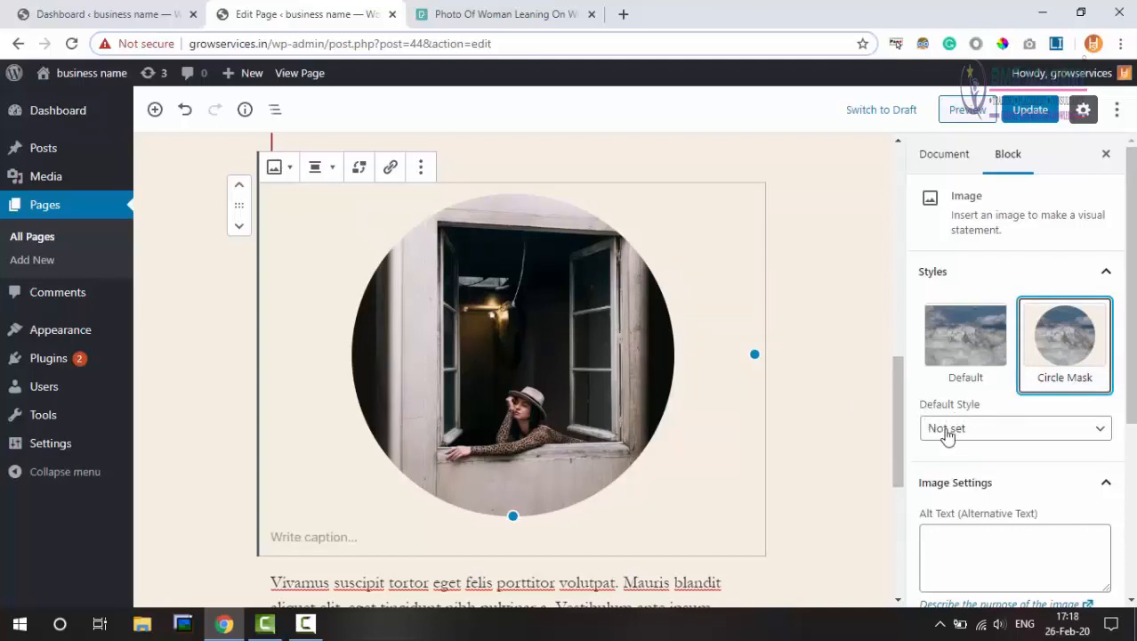
Set the image block's default style to Default and switch that setting to Circle Mask
click(1013, 434)
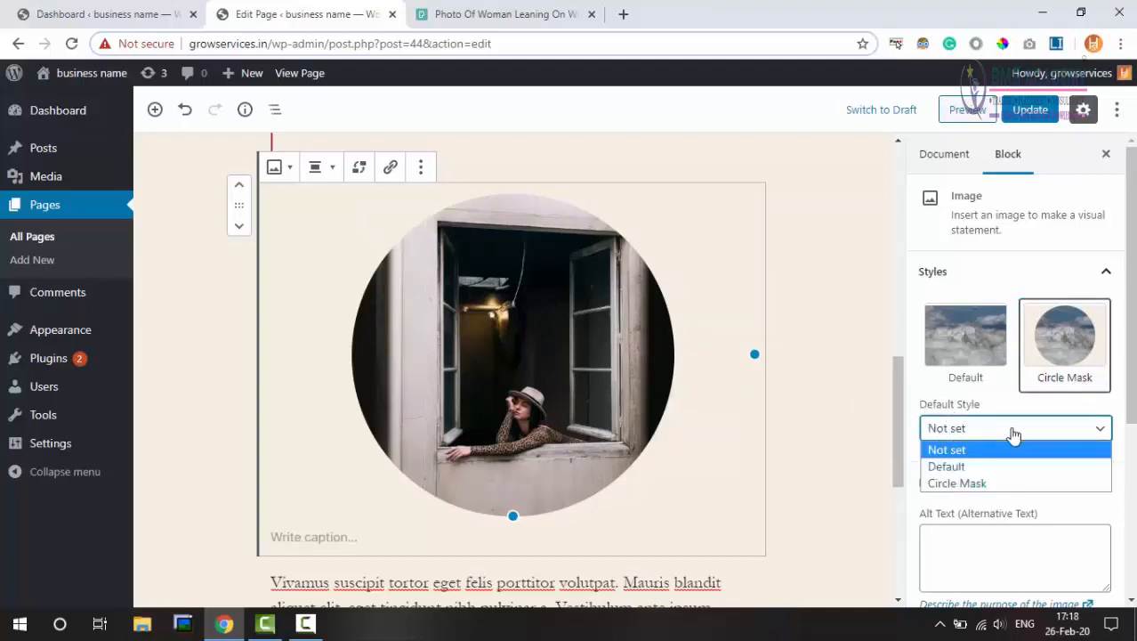
click(975, 466)
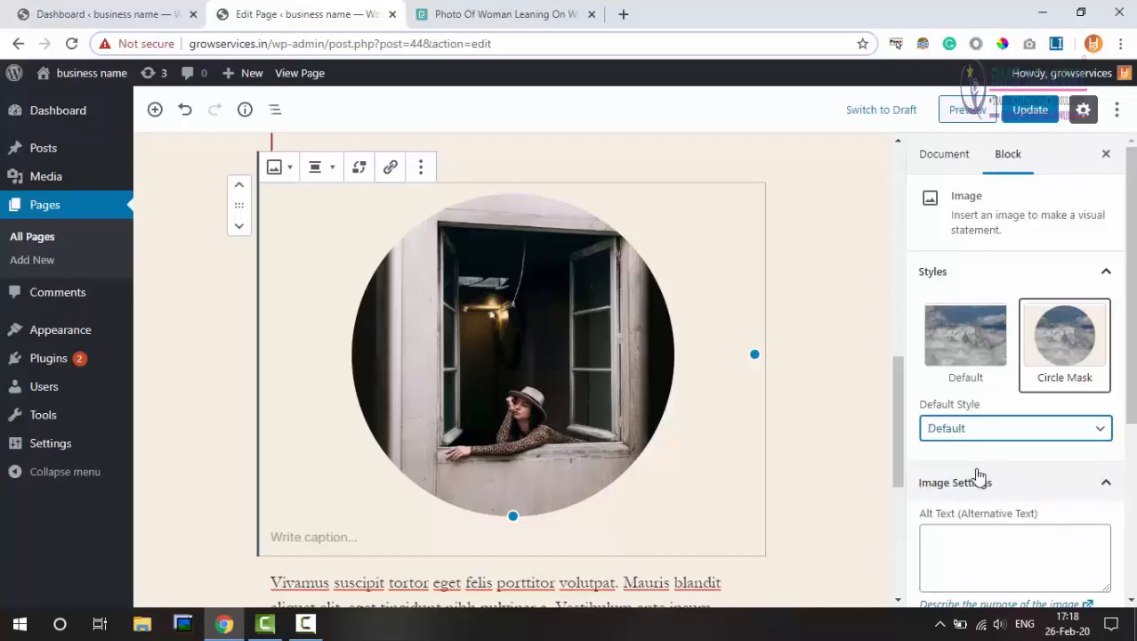
click(978, 431)
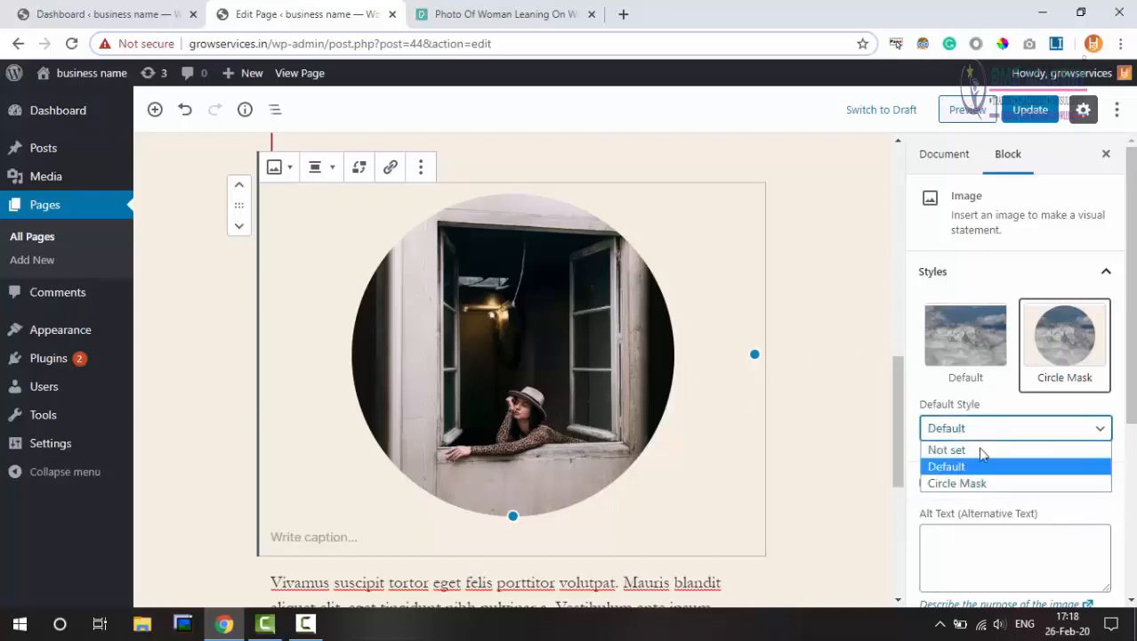
click(985, 479)
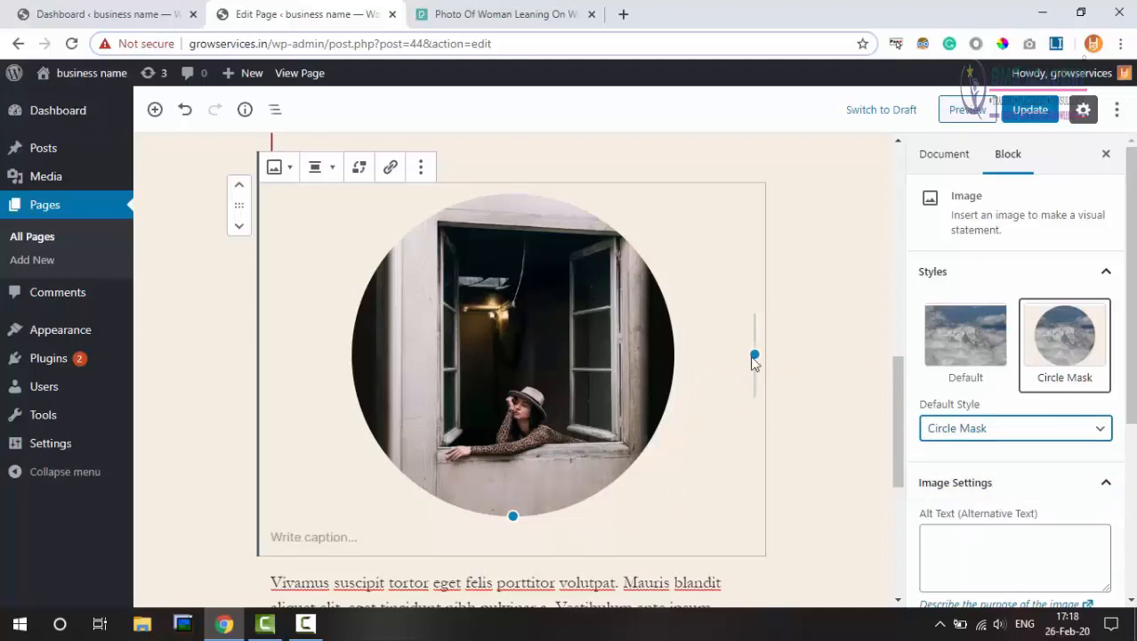
Enter "Alternative Text Which Defines the Image." as the window photo's alt text
scroll(1079, 456, down, 2)
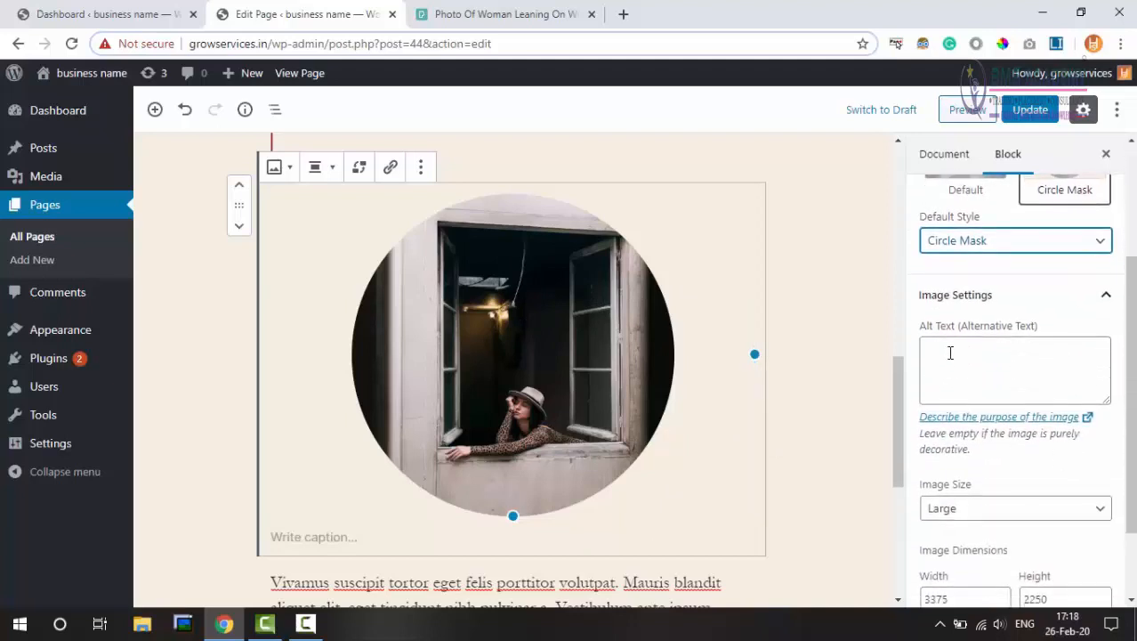
click(1008, 354)
text(Al)
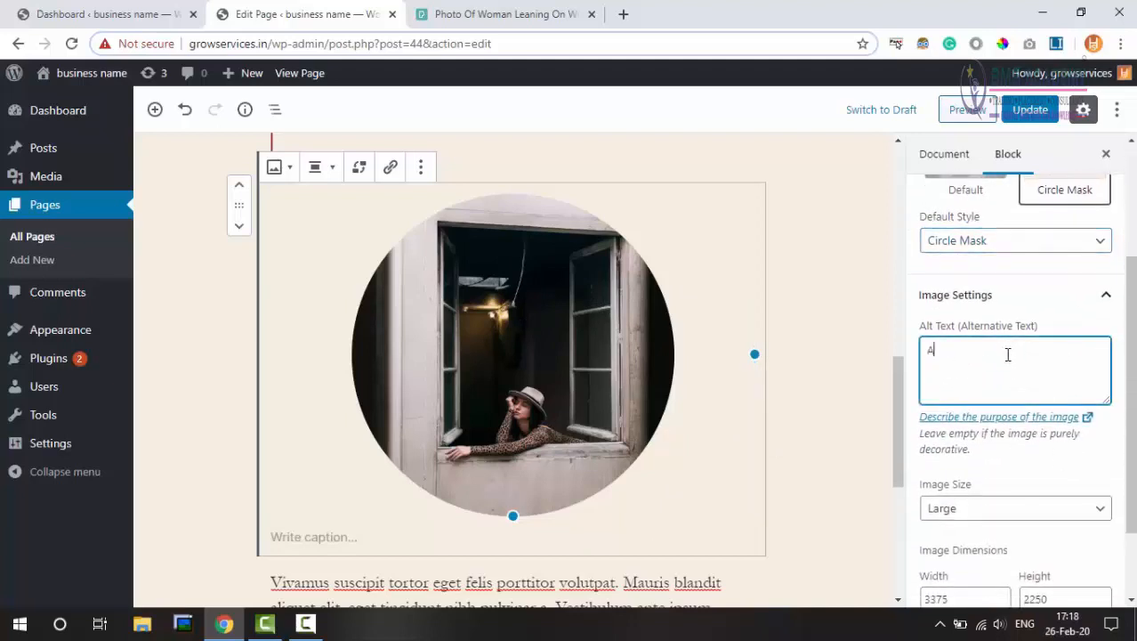
text(ternative Text)
text(Which Defines the Image.)
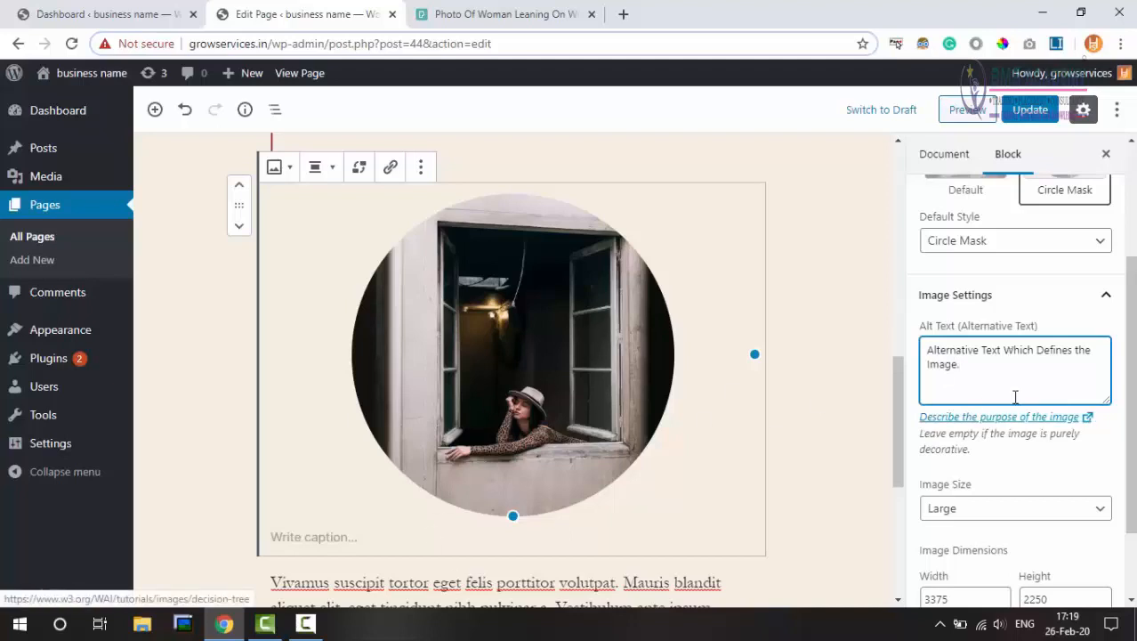
triple_click(959, 364)
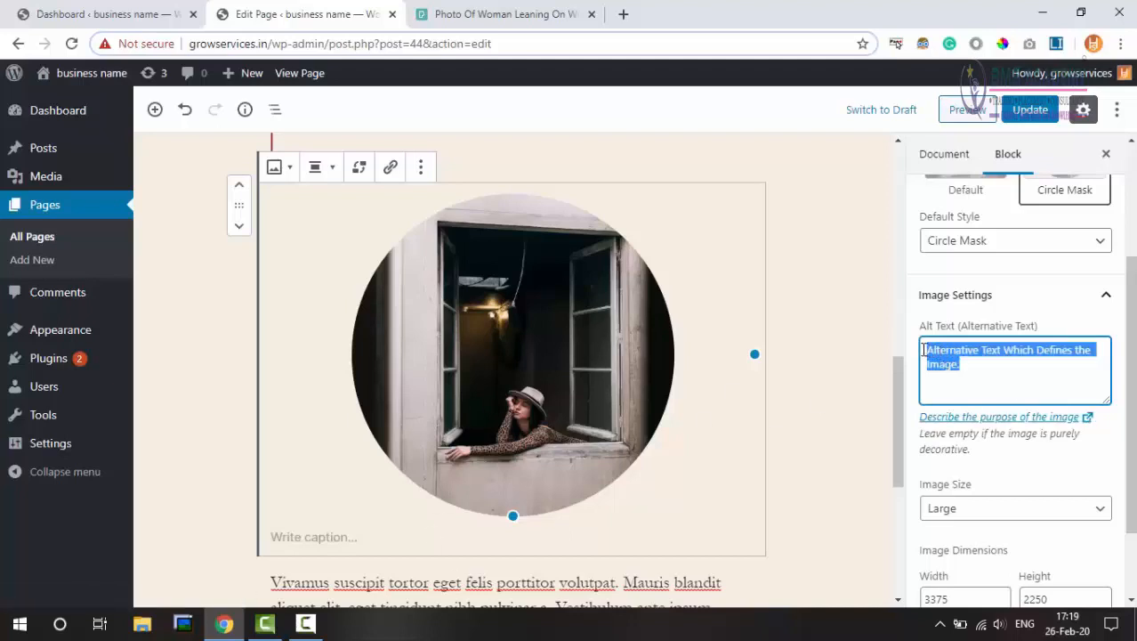
click(975, 372)
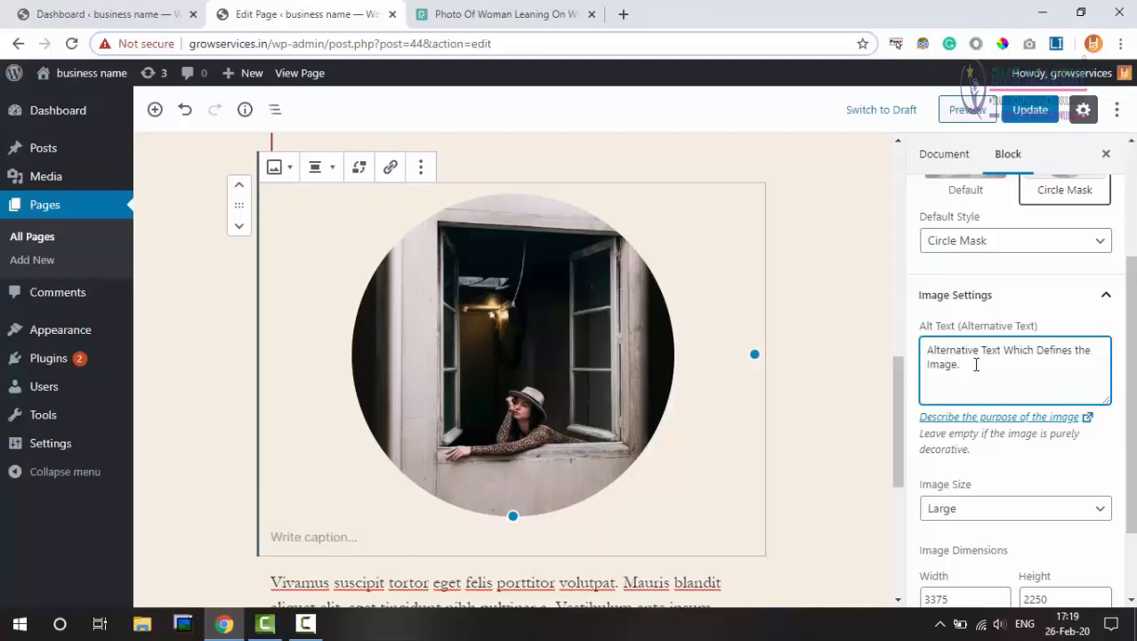
scroll(1012, 360, down, 2)
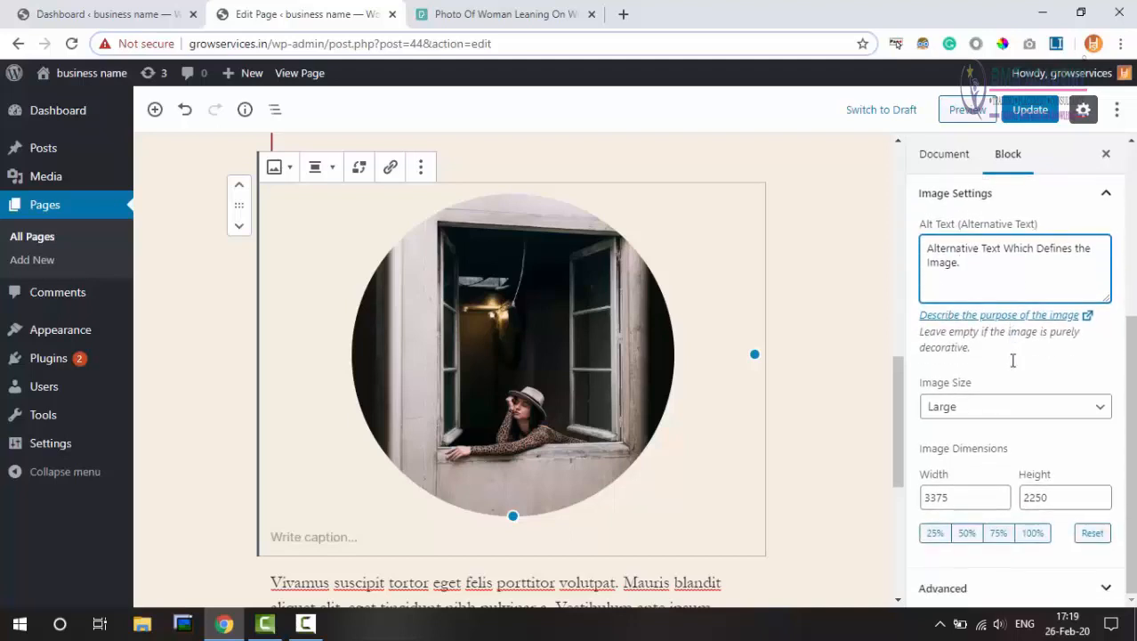
click(981, 409)
click(979, 414)
click(980, 414)
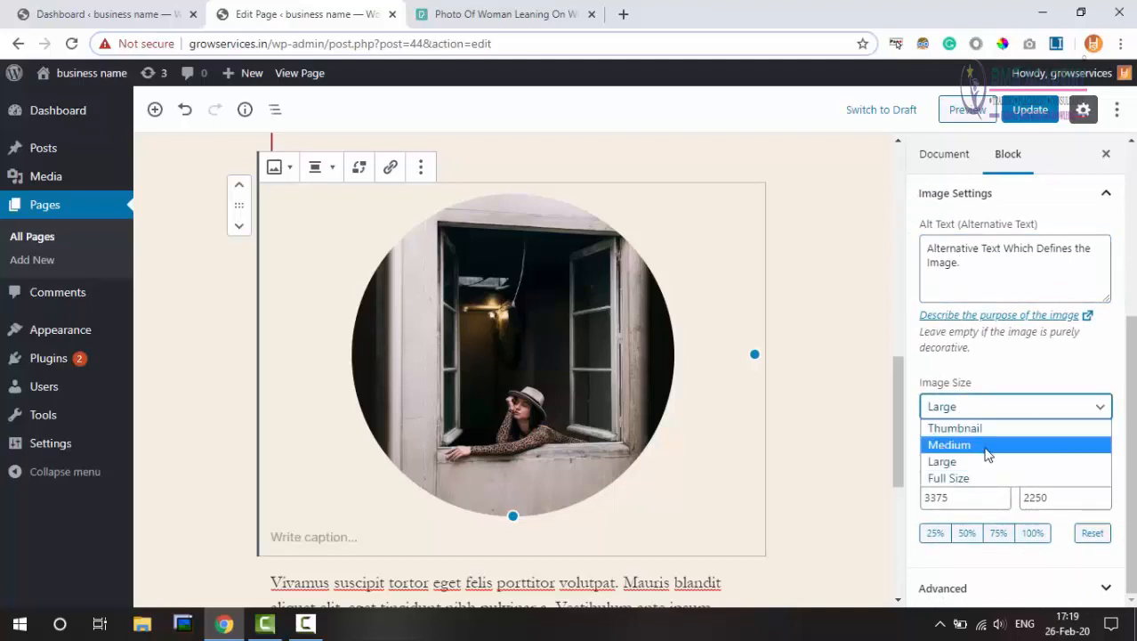
click(986, 409)
Apply the Default style to the window photo in place of the circle mask
scroll(987, 365, up, 4)
scroll(987, 363, down, 1)
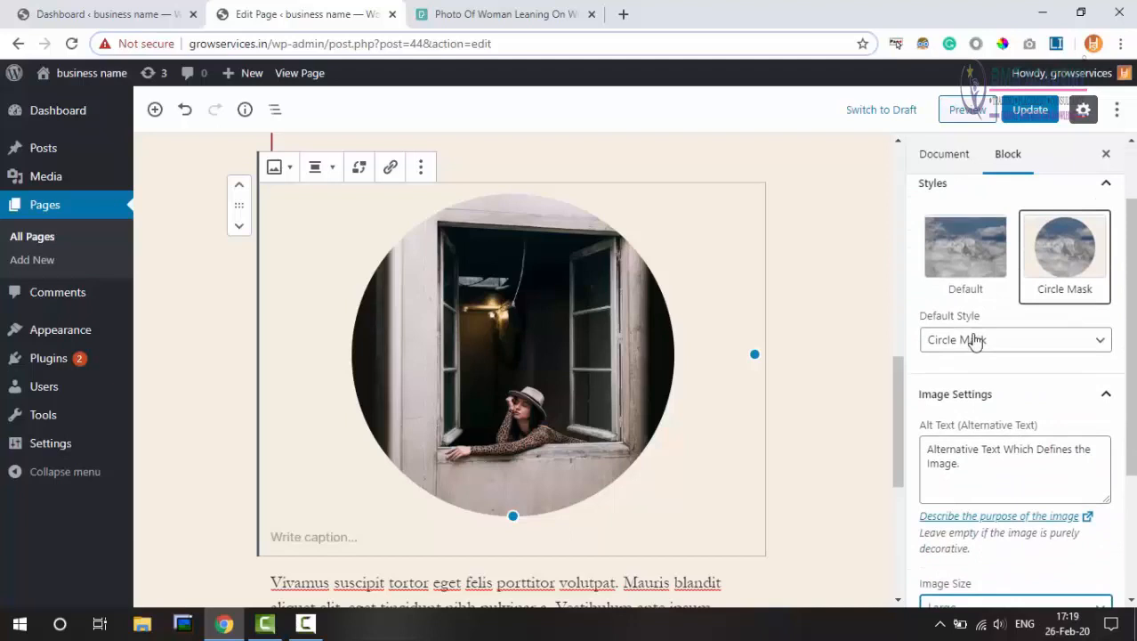
click(970, 266)
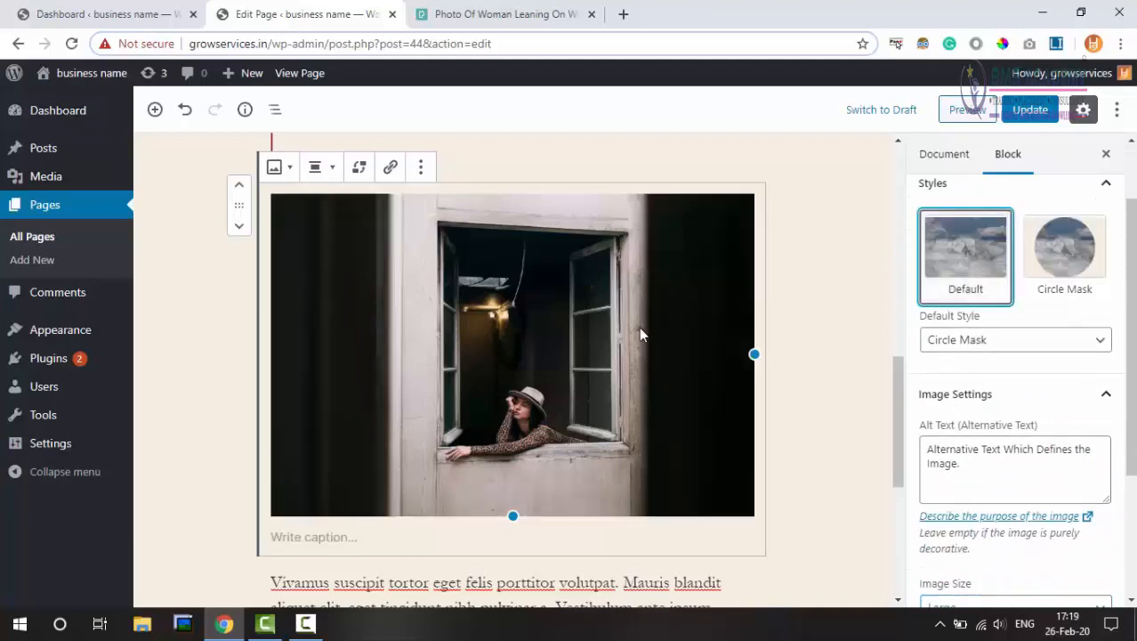
Try to change the window photo's image size to Medium and to Thumbnail
scroll(973, 422, down, 2)
click(972, 409)
click(985, 441)
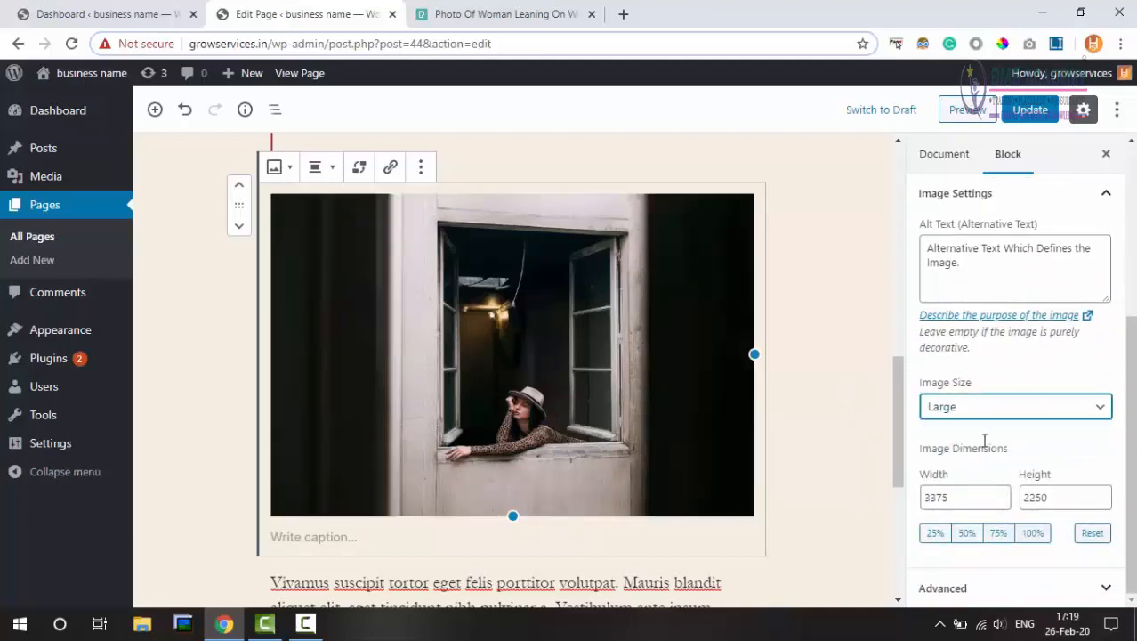
click(978, 409)
click(985, 433)
click(551, 376)
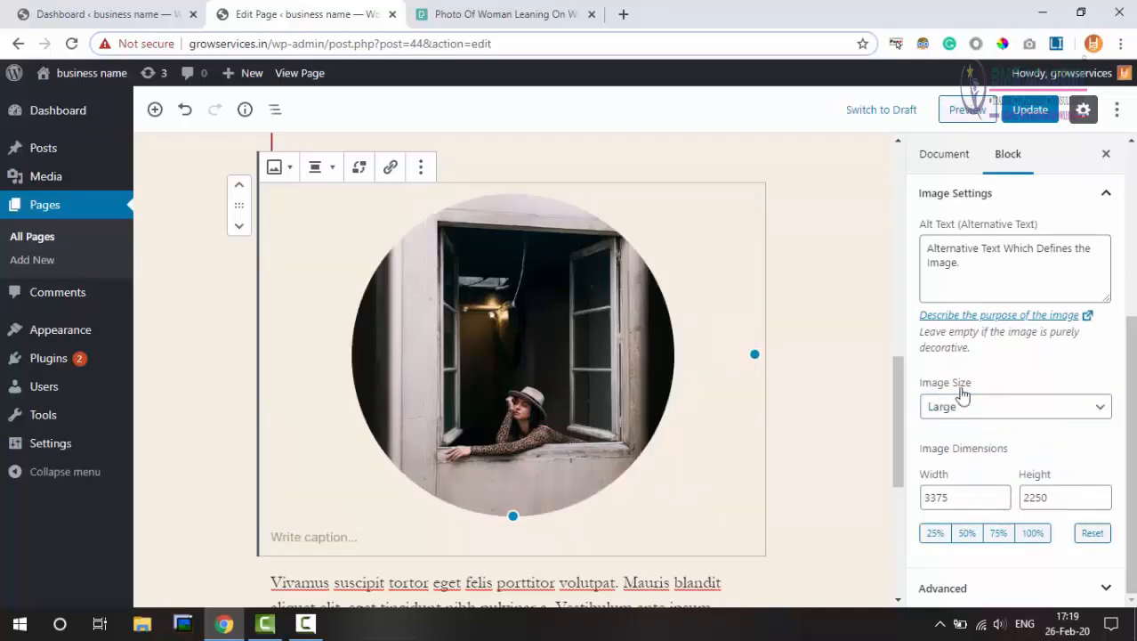
Switch the window photo from Circle Mask back to the Default style
scroll(966, 355, up, 3)
click(978, 334)
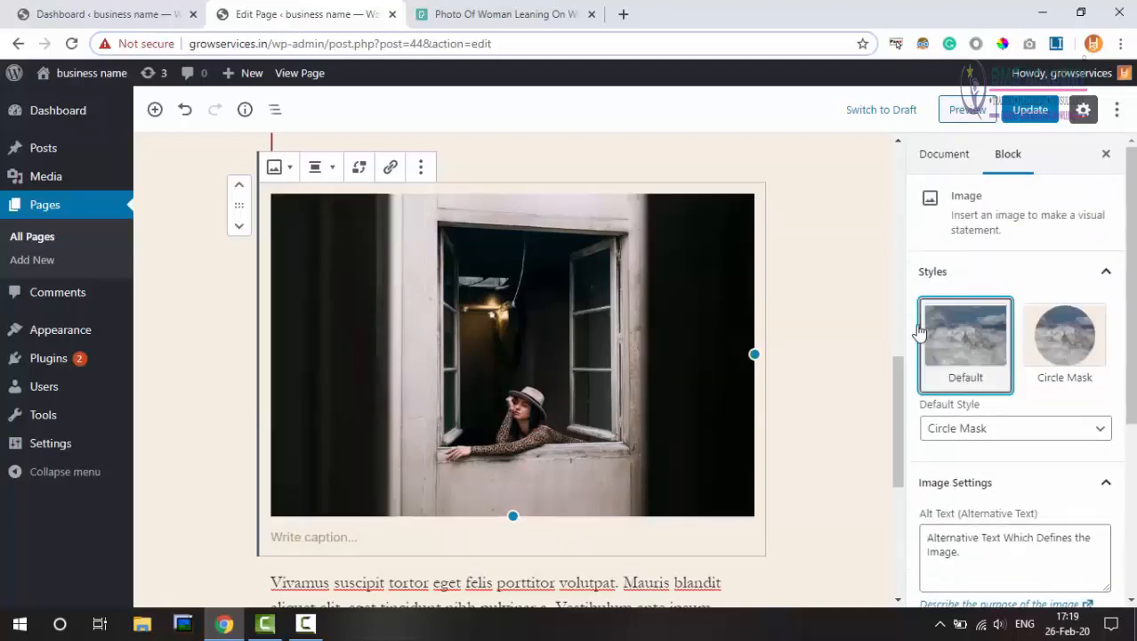
Set the window photo's width to 100 in the image dimensions
scroll(1033, 429, down, 3)
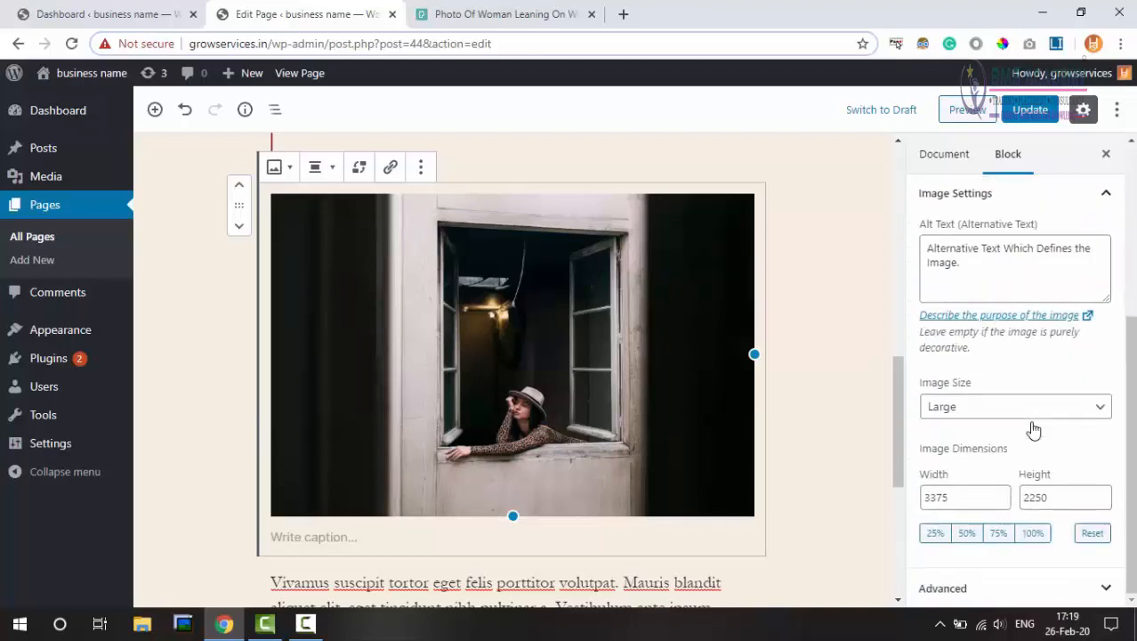
click(1001, 503)
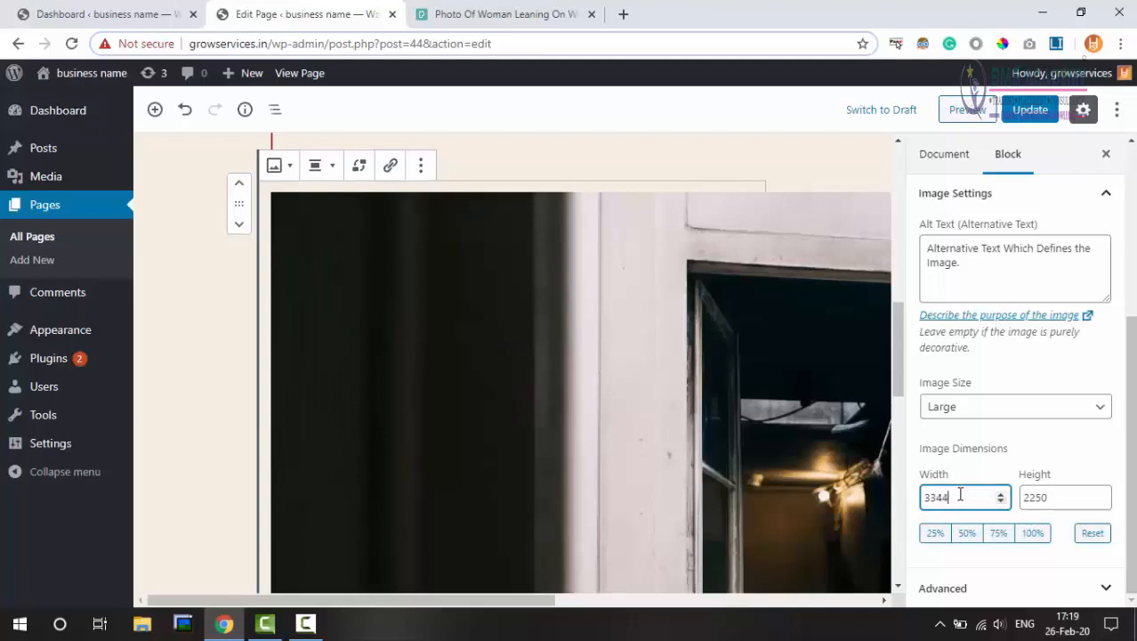
drag(960, 495, 863, 500)
text(100)
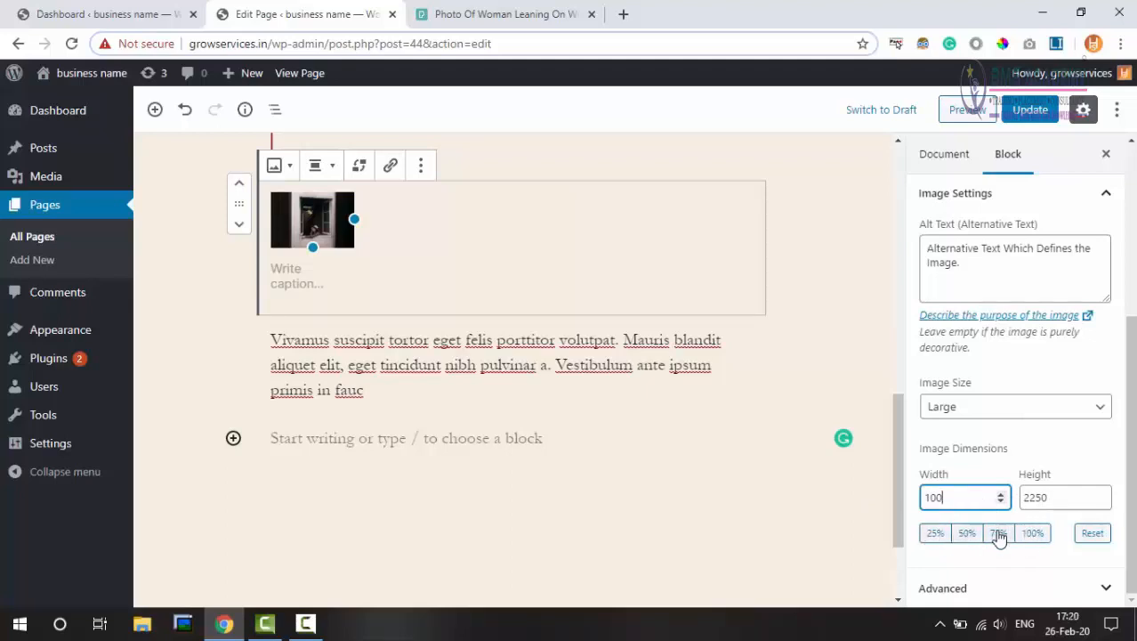
Try the 50%, 75%, 100% and 25% scale presets on the window photo and reset its dimensions
click(968, 533)
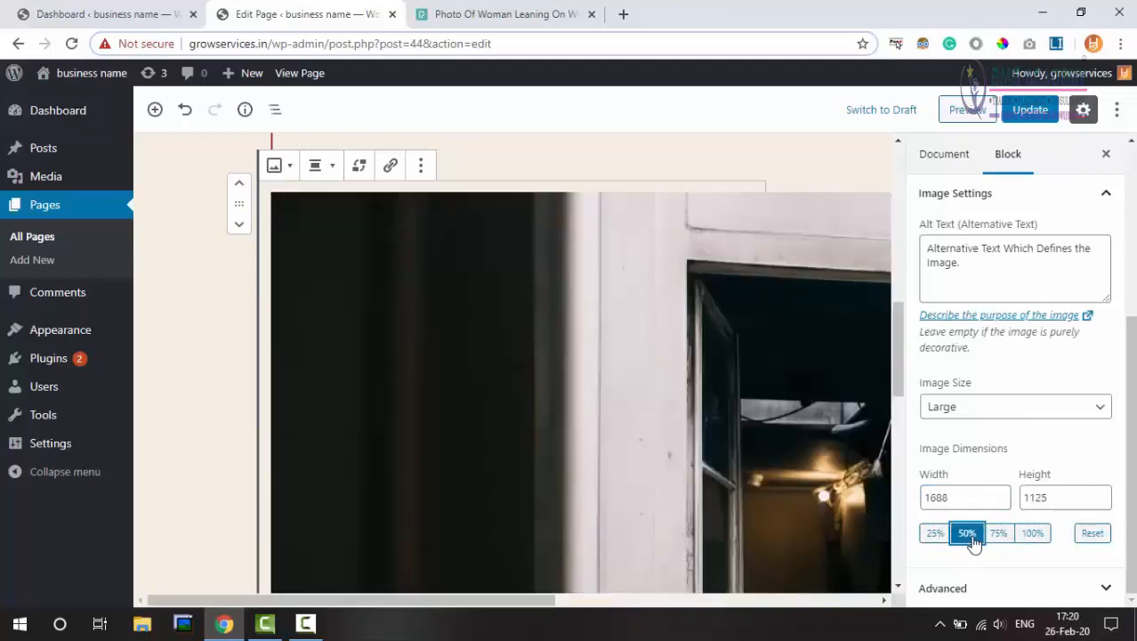
click(999, 533)
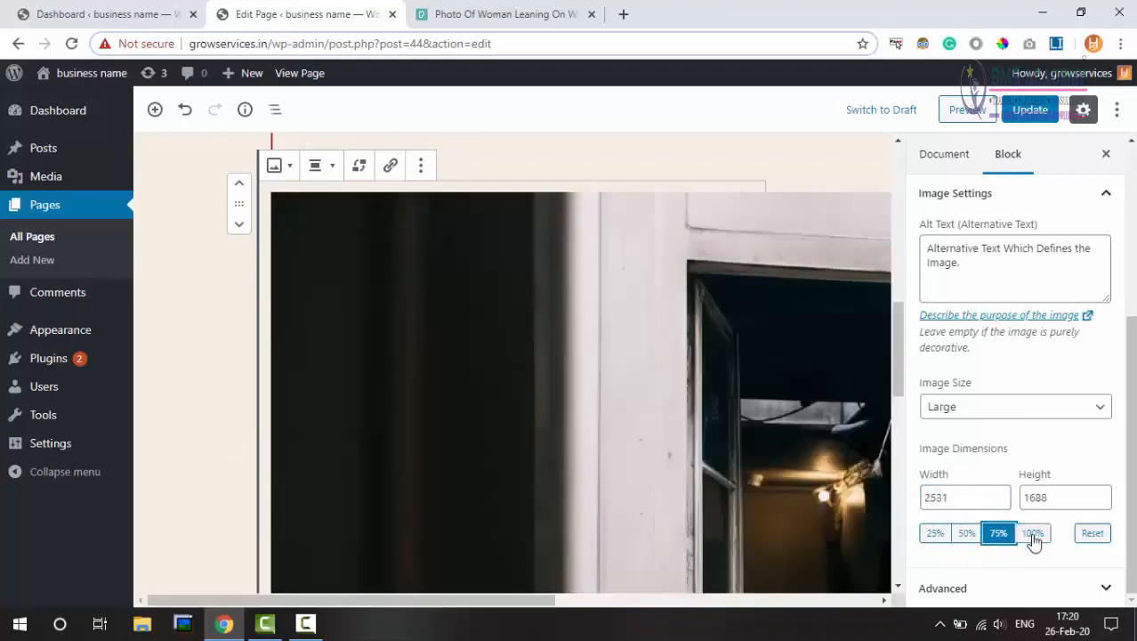
click(1032, 533)
click(936, 533)
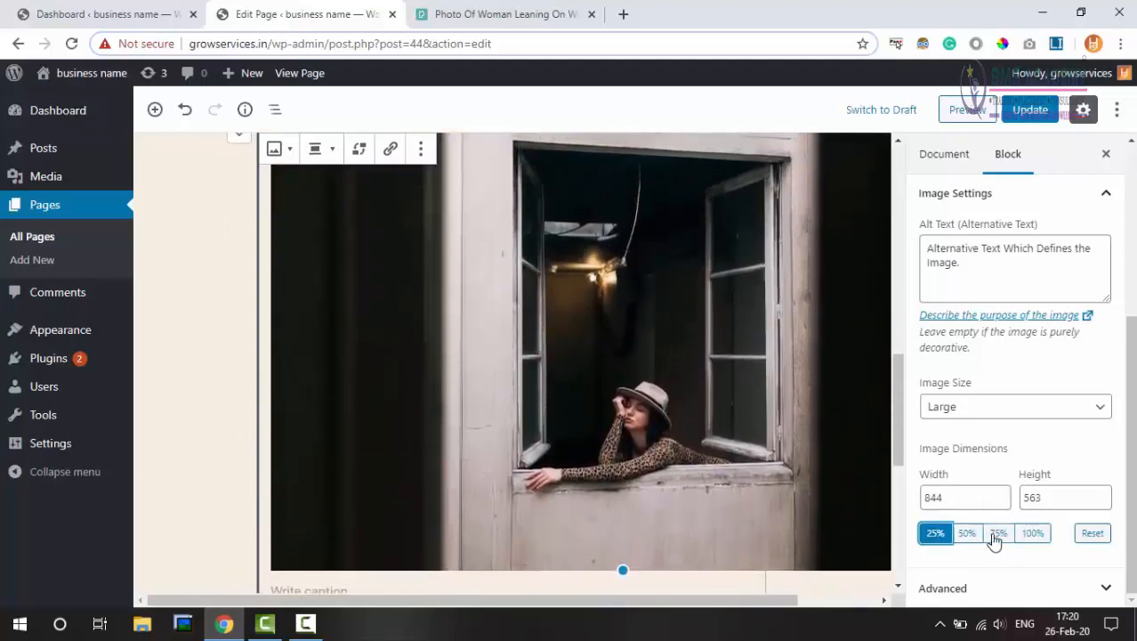
click(998, 533)
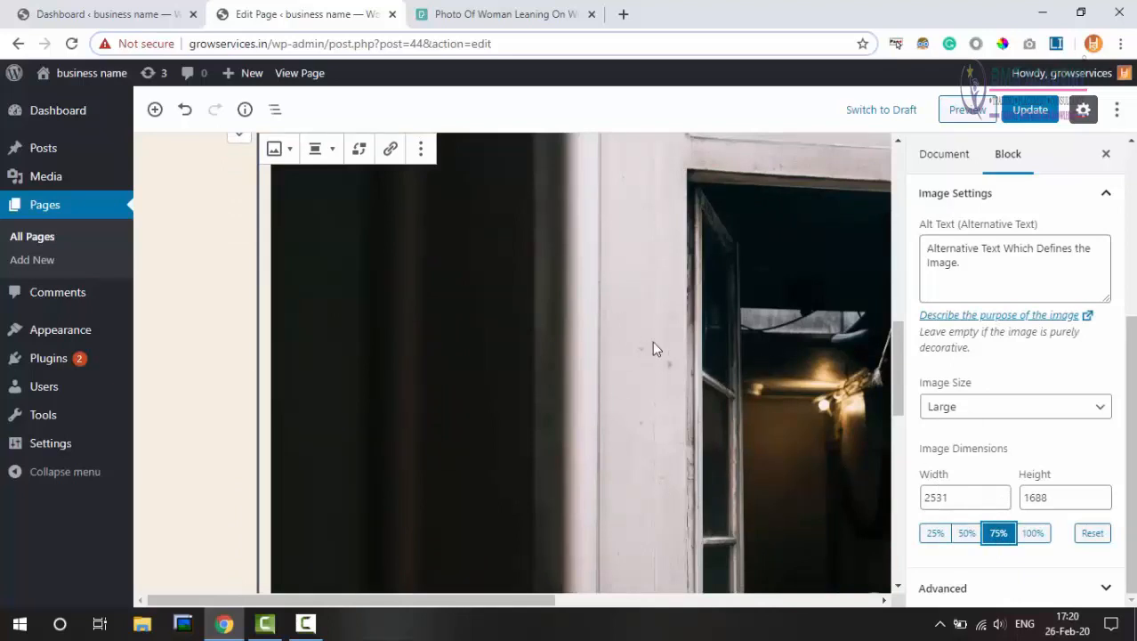
click(1091, 534)
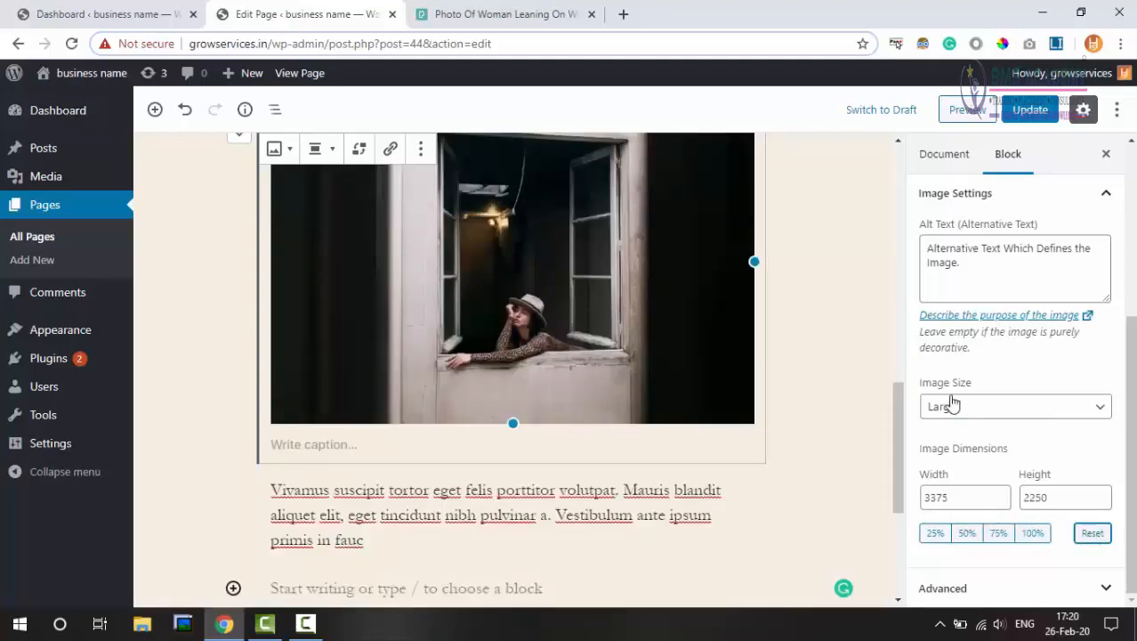
Resize the window photo freehand to about 441 by 293 pixels
click(1008, 406)
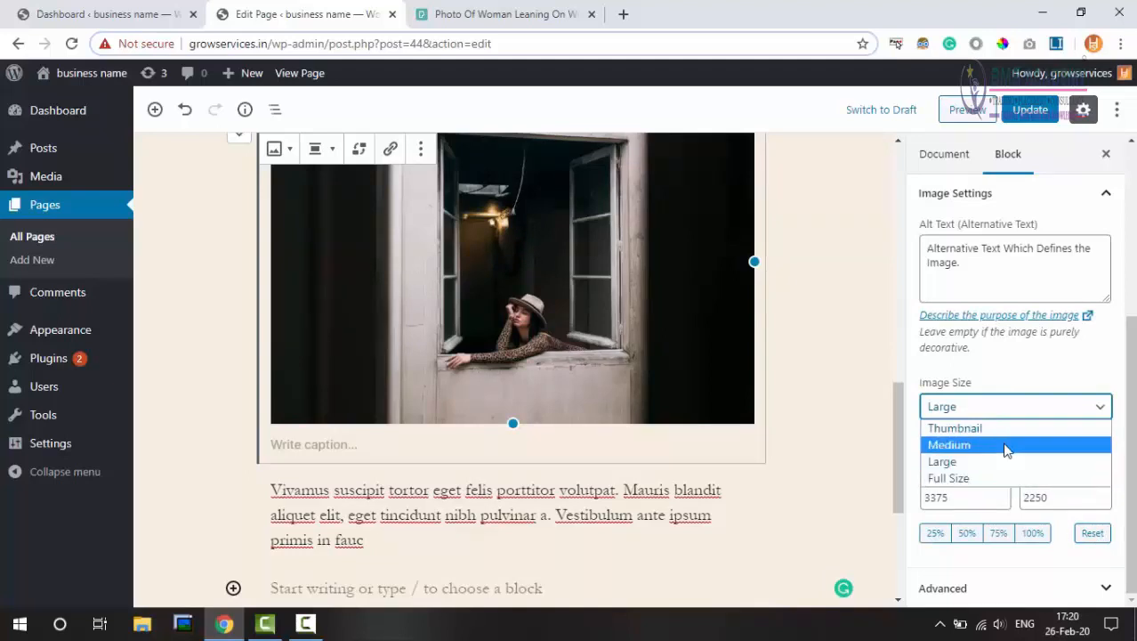
click(1003, 373)
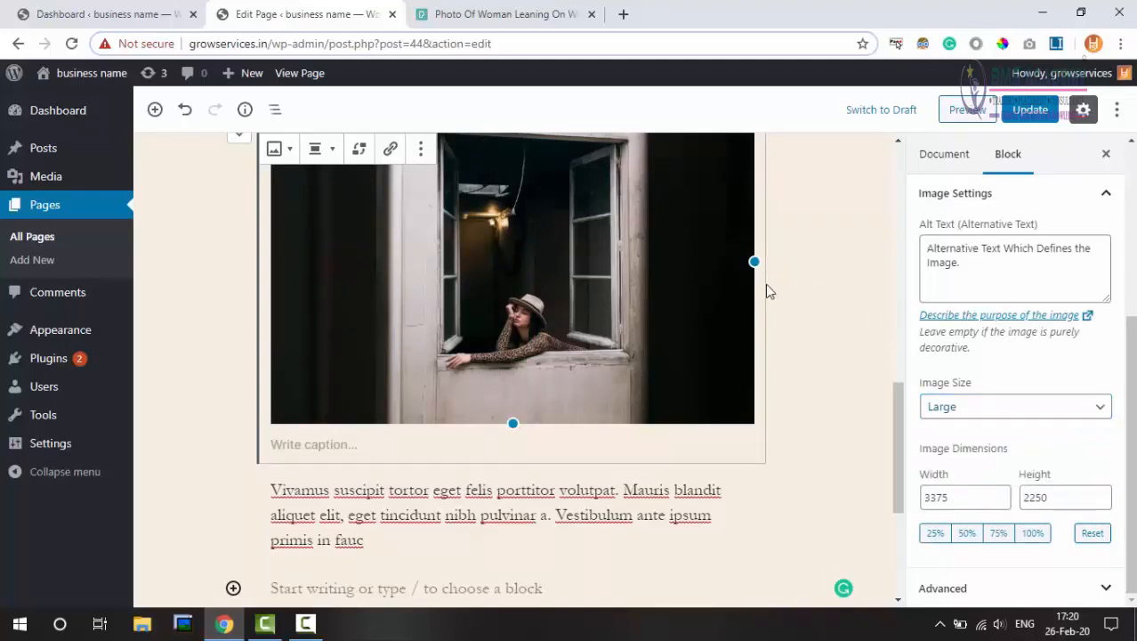
scroll(820, 258, up, 1)
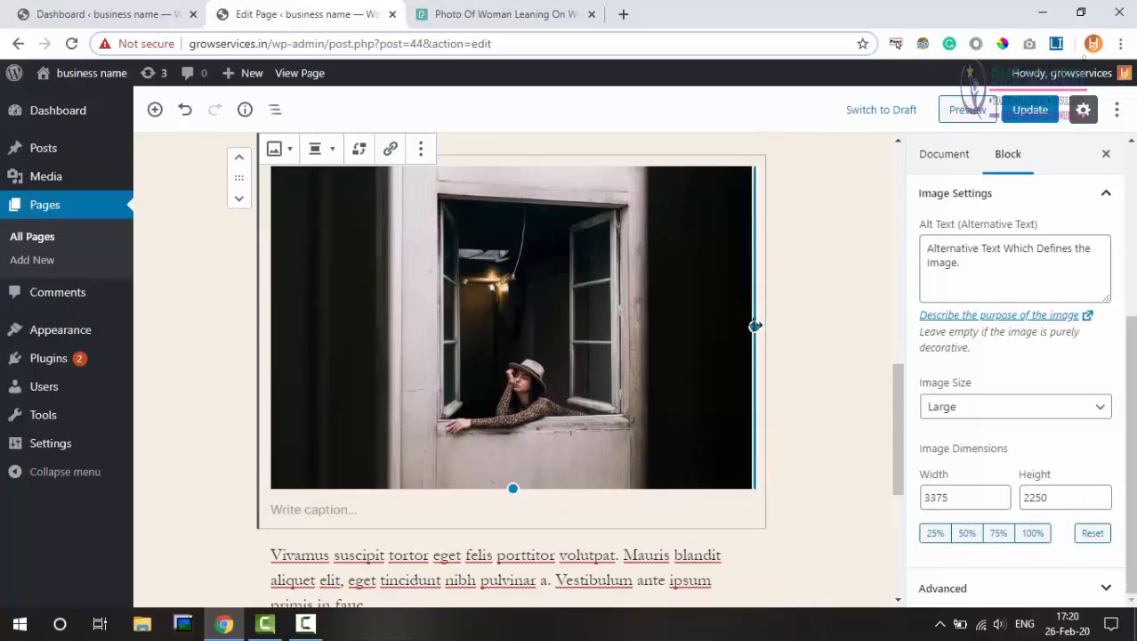
drag(754, 326, 652, 307)
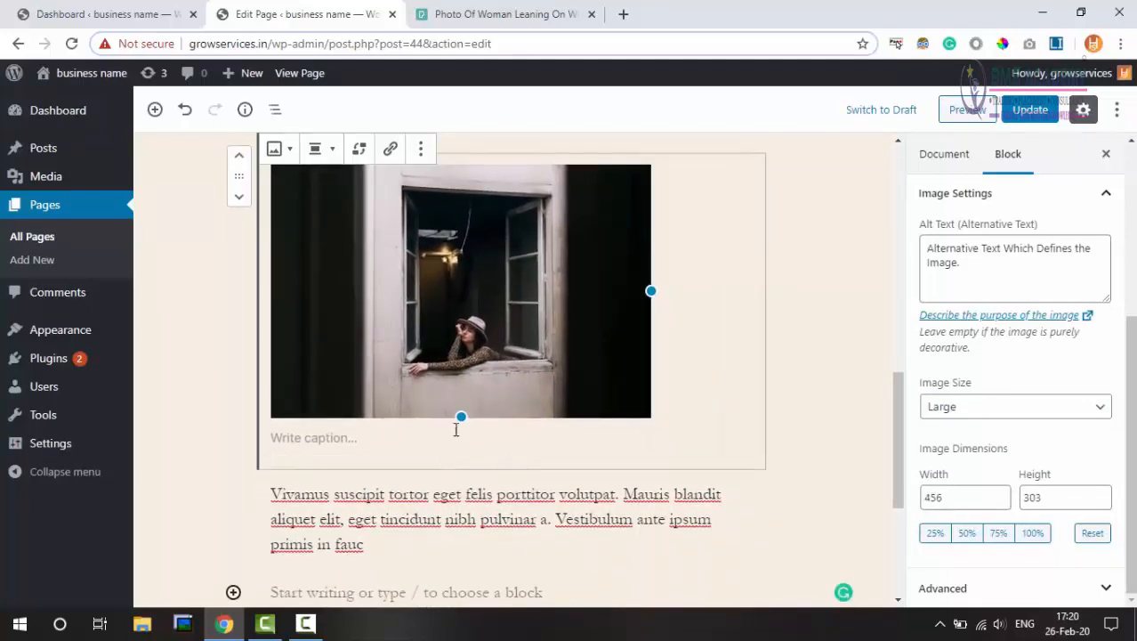
mouse_move(457, 419)
mouse_down()
mouse_move(449, 341)
mouse_move(452, 409)
mouse_move(439, 348)
mouse_move(456, 411)
mouse_up()
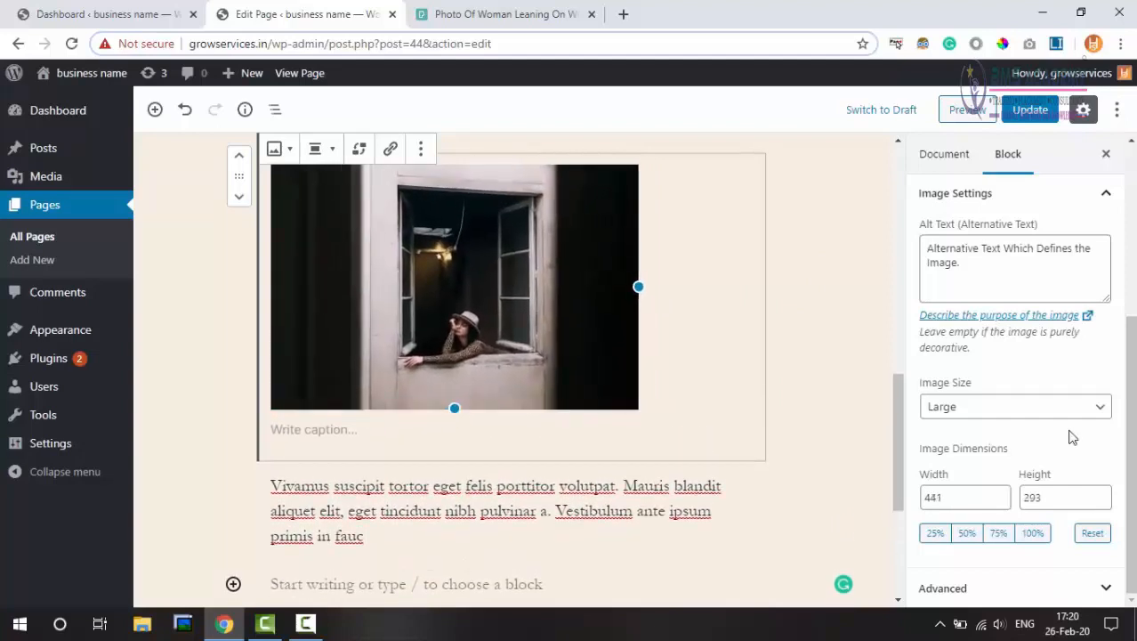
Expand the image block's advanced settings and check the additional CSS class field
click(1100, 589)
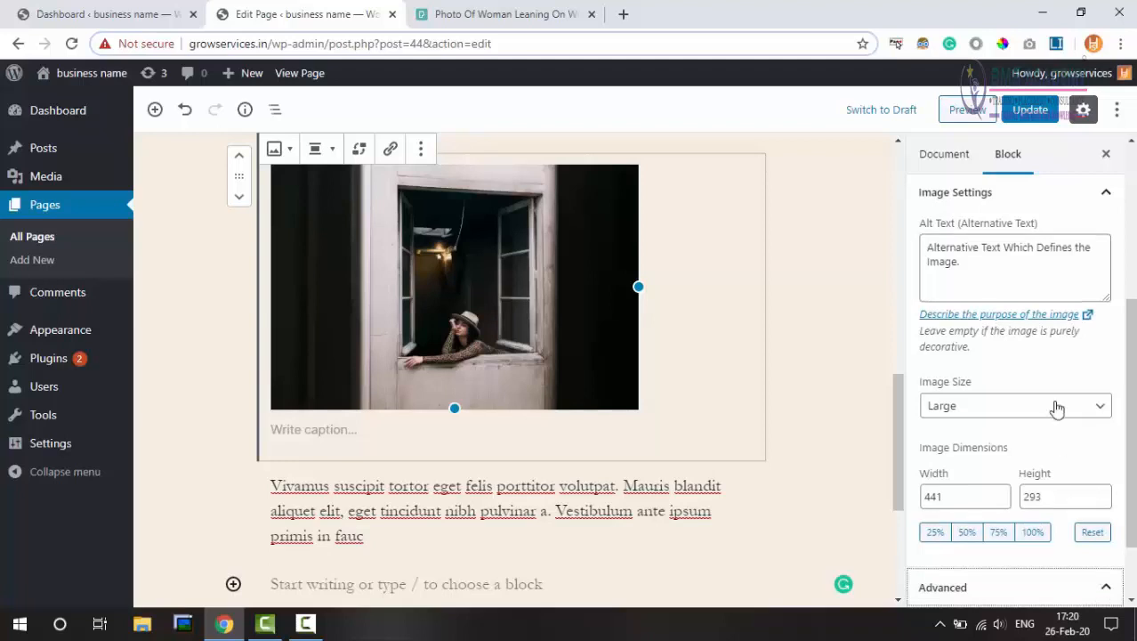
scroll(1057, 408, down, 2)
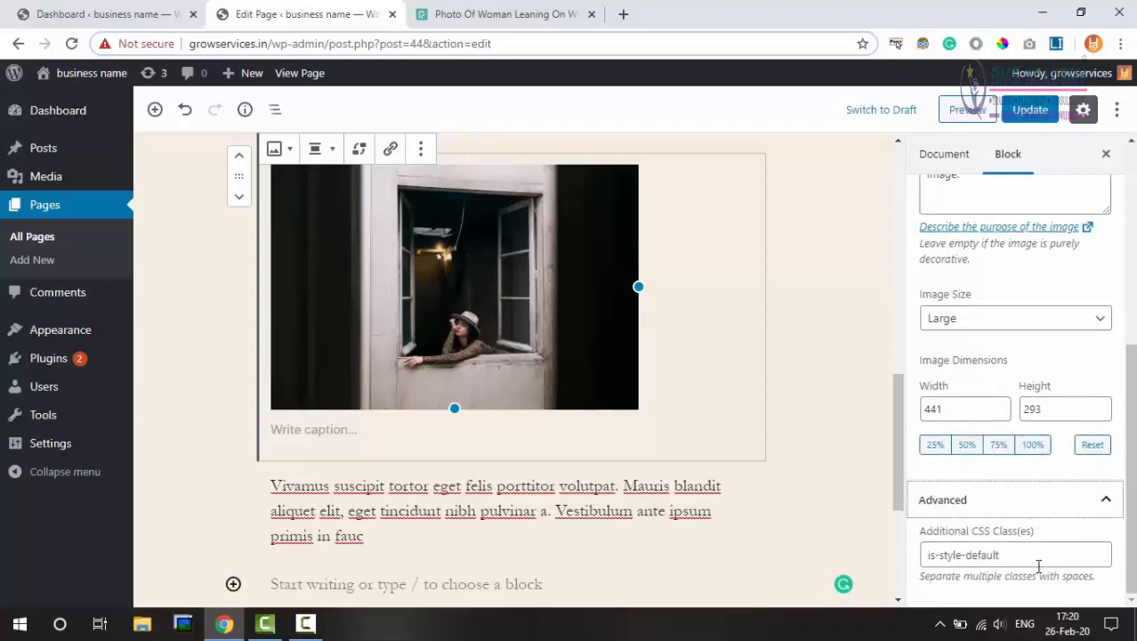
scroll(1039, 448, up, 6)
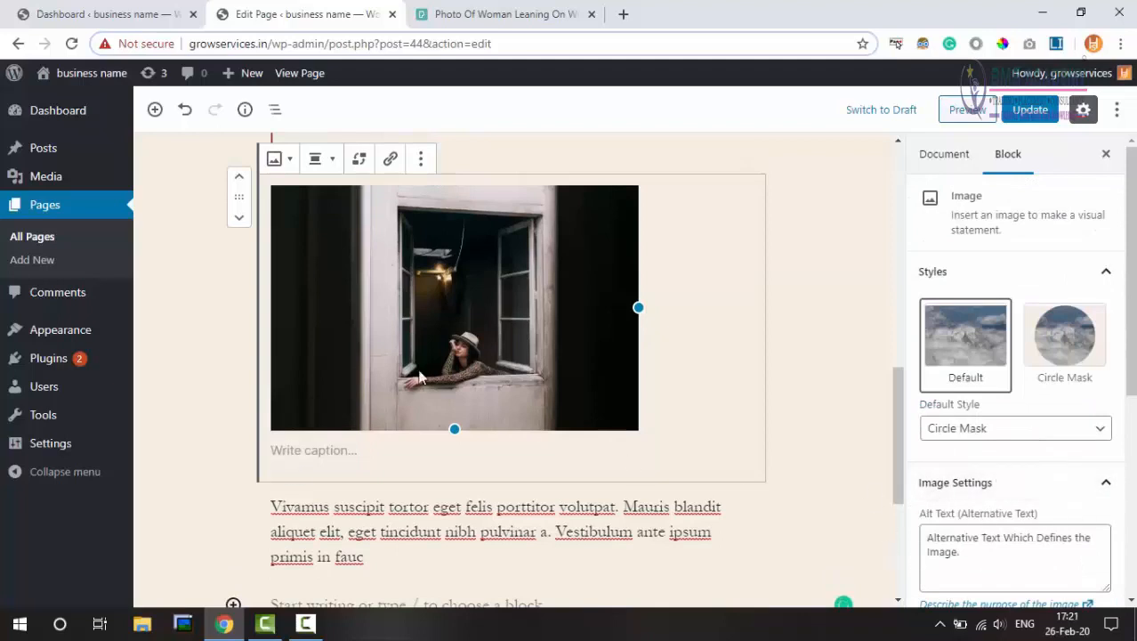
Add the caption "Image Captions Here..." below the window photo and update the page
click(306, 450)
text(Image)
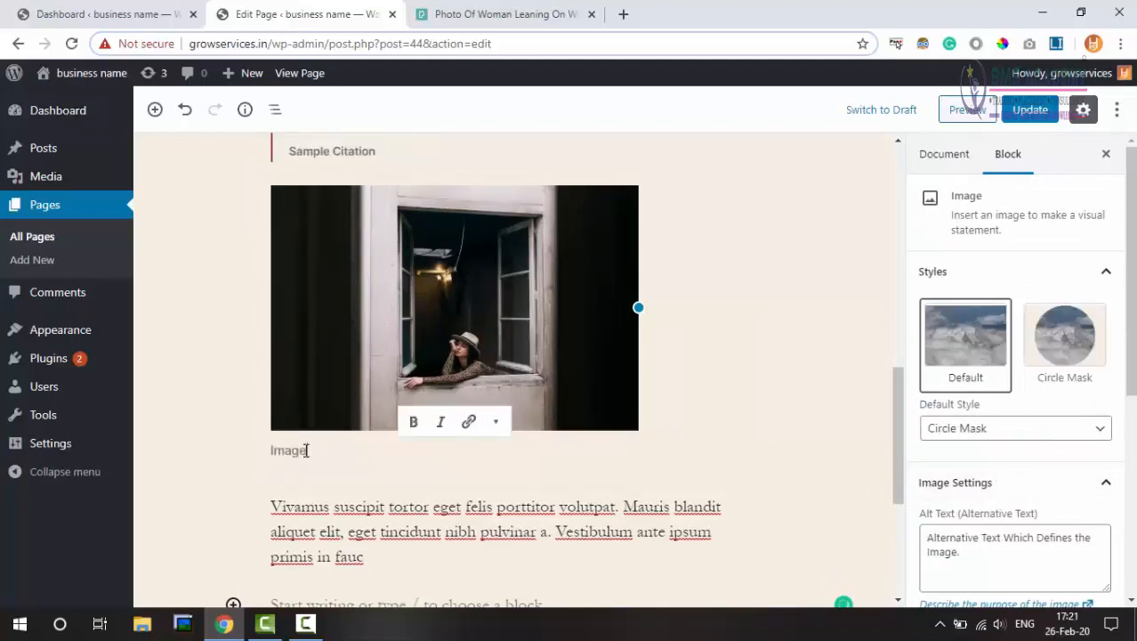
text( Captions Here...)
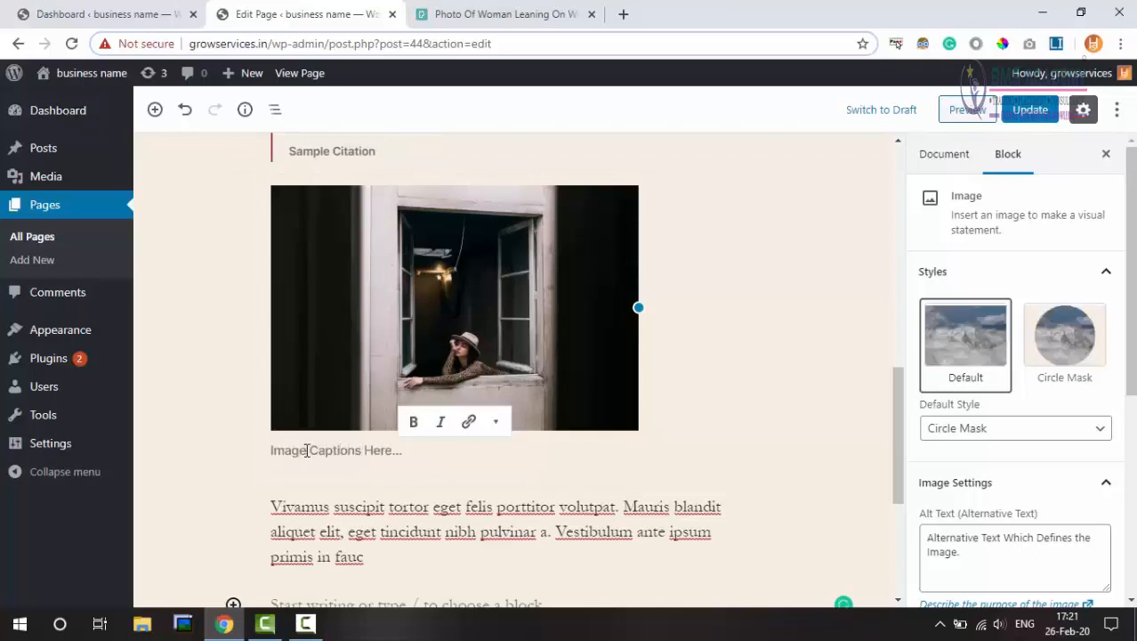
click(1023, 108)
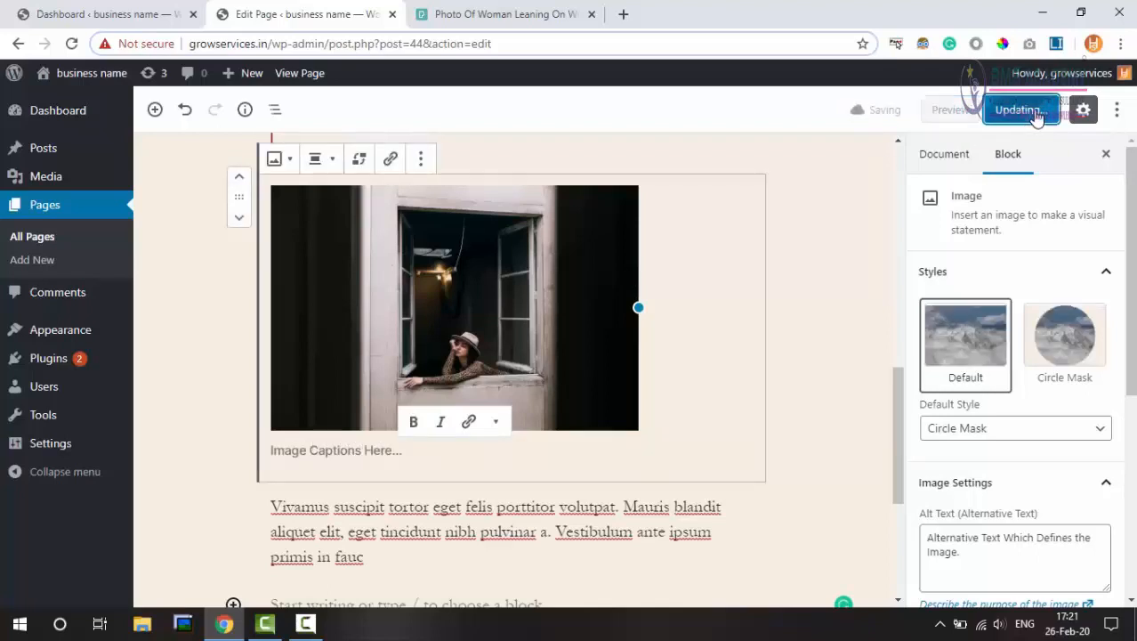
Preview the My Home page and examine how the window photo and its caption appear among the surrounding text
click(976, 114)
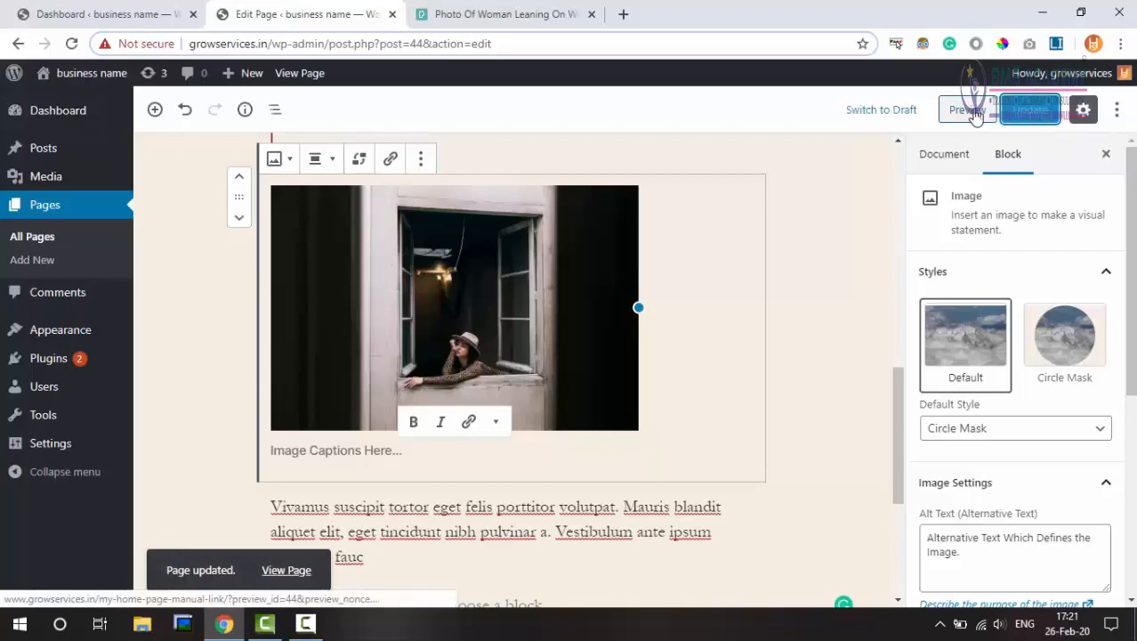
scroll(926, 258, down, 6)
scroll(921, 269, down, 6)
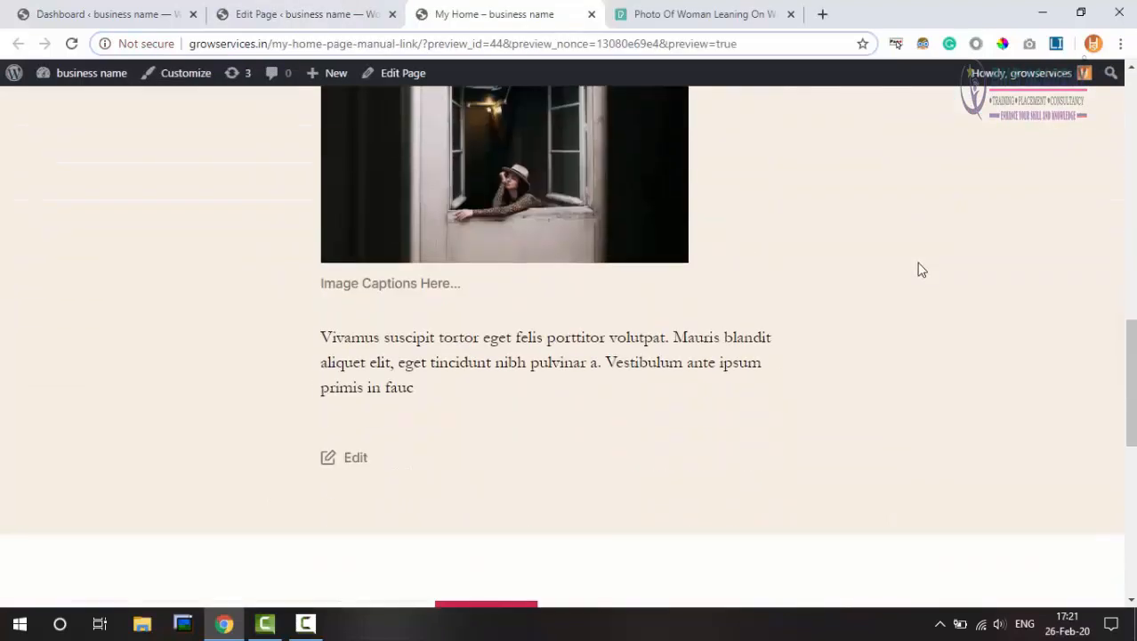
scroll(919, 267, up, 3)
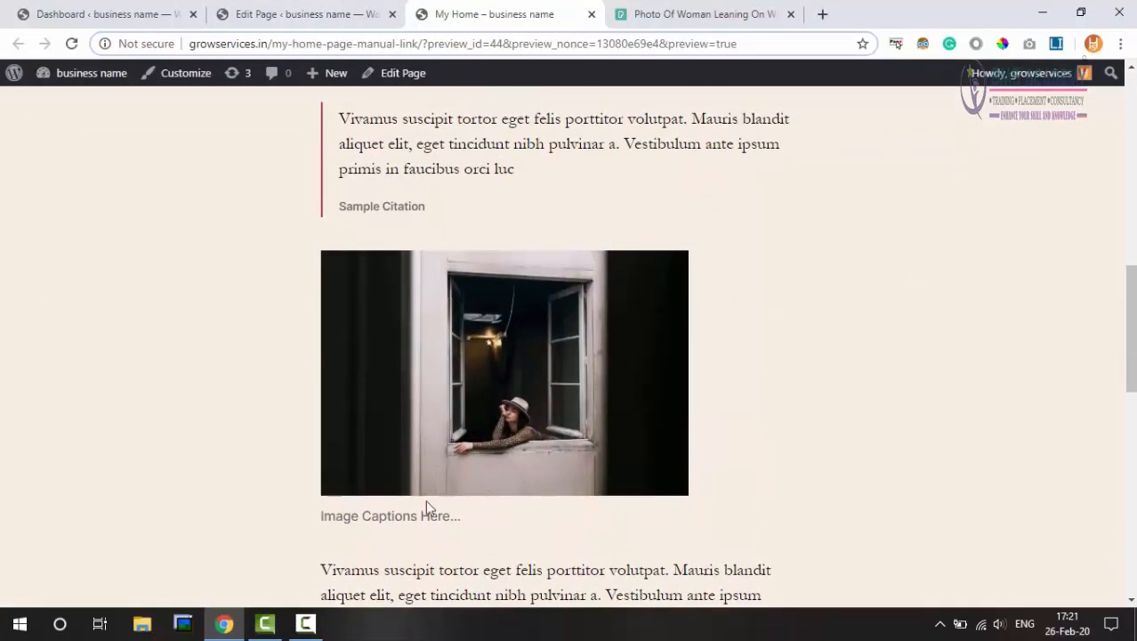
drag(341, 515, 435, 532)
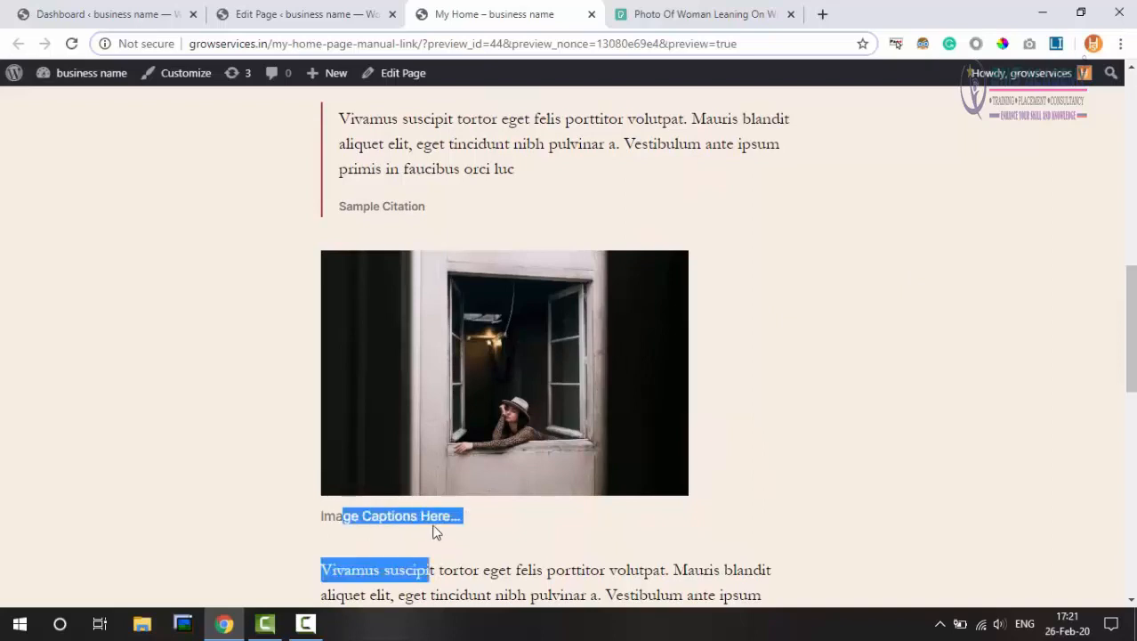
click(844, 356)
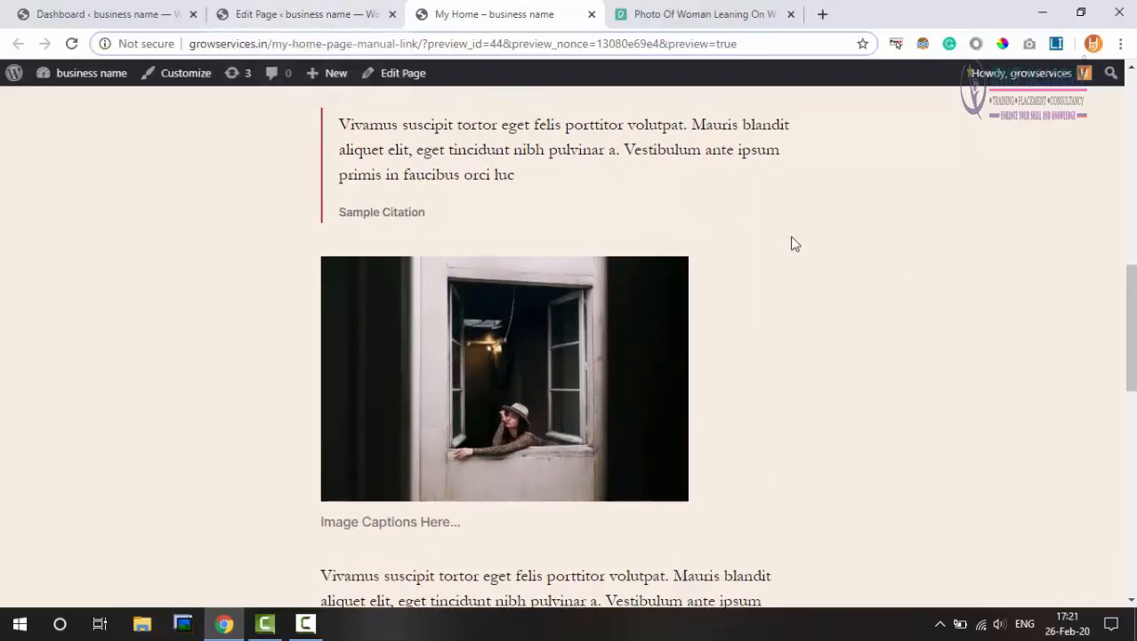
scroll(633, 280, up, 1)
scroll(789, 241, up, 6)
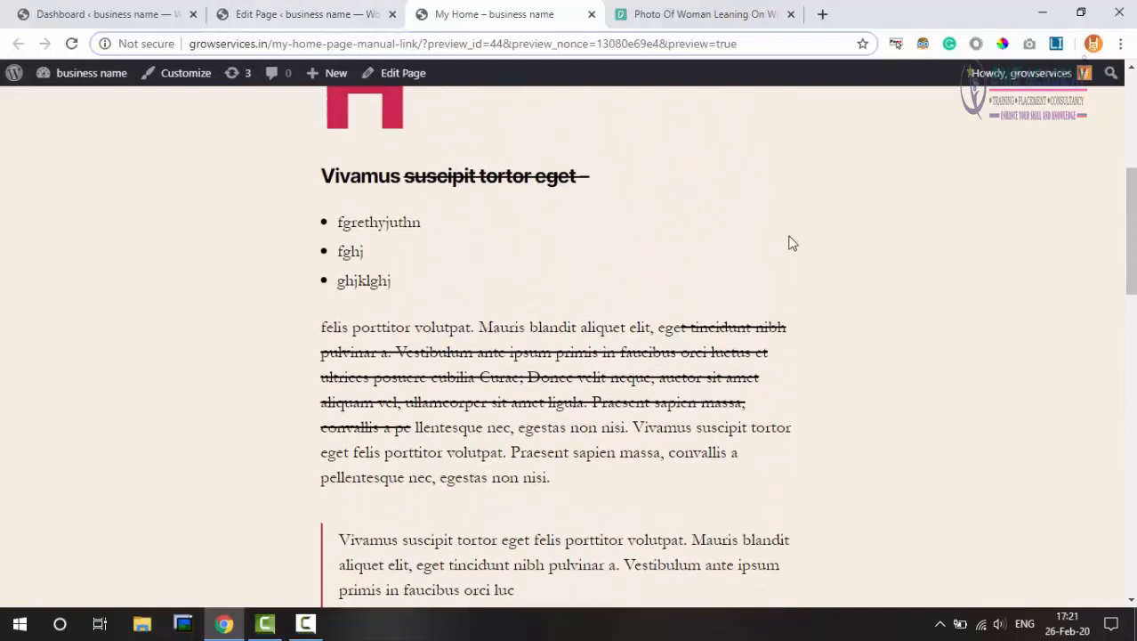
scroll(790, 241, down, 5)
scroll(637, 342, down, 2)
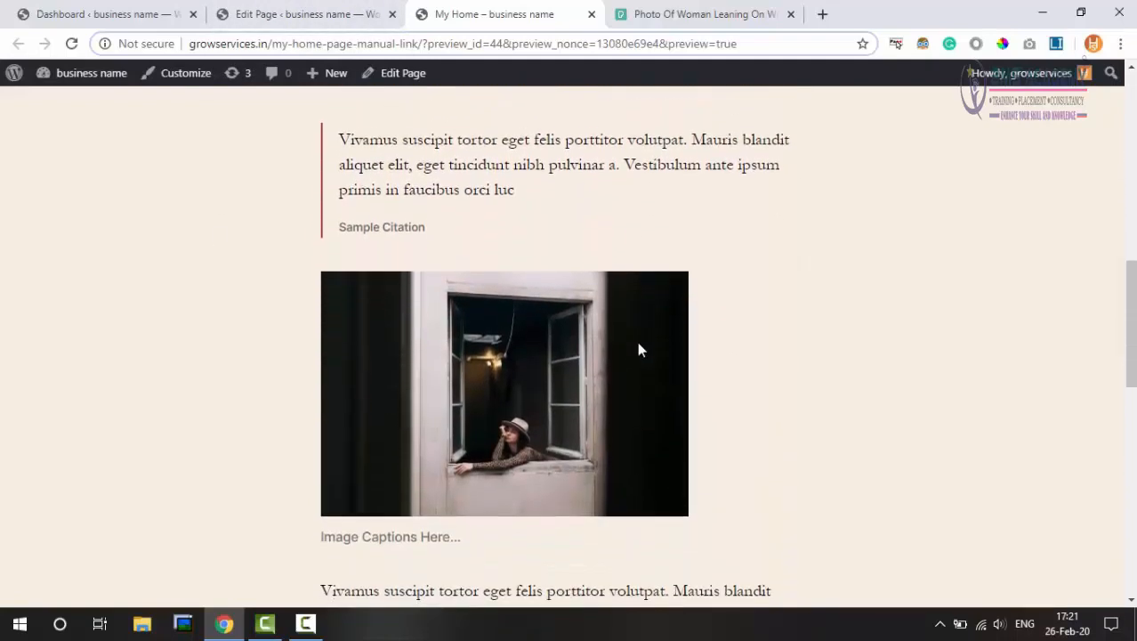
Return to the page editor, try center and left alignment on the window photo, and settle on center alignment
click(255, 12)
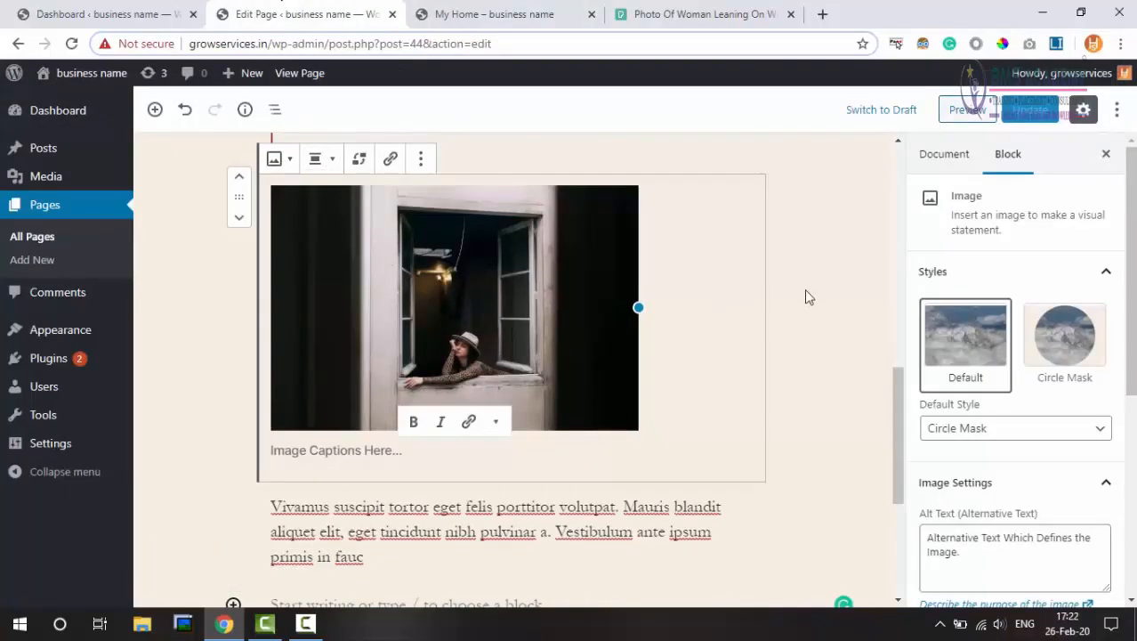
click(587, 284)
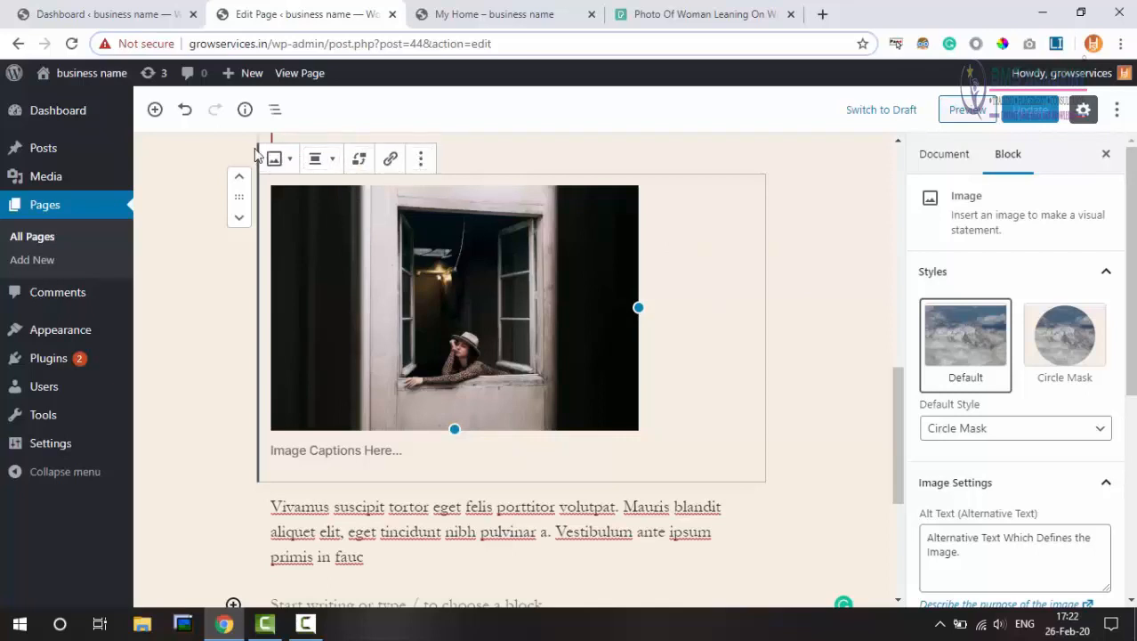
click(317, 160)
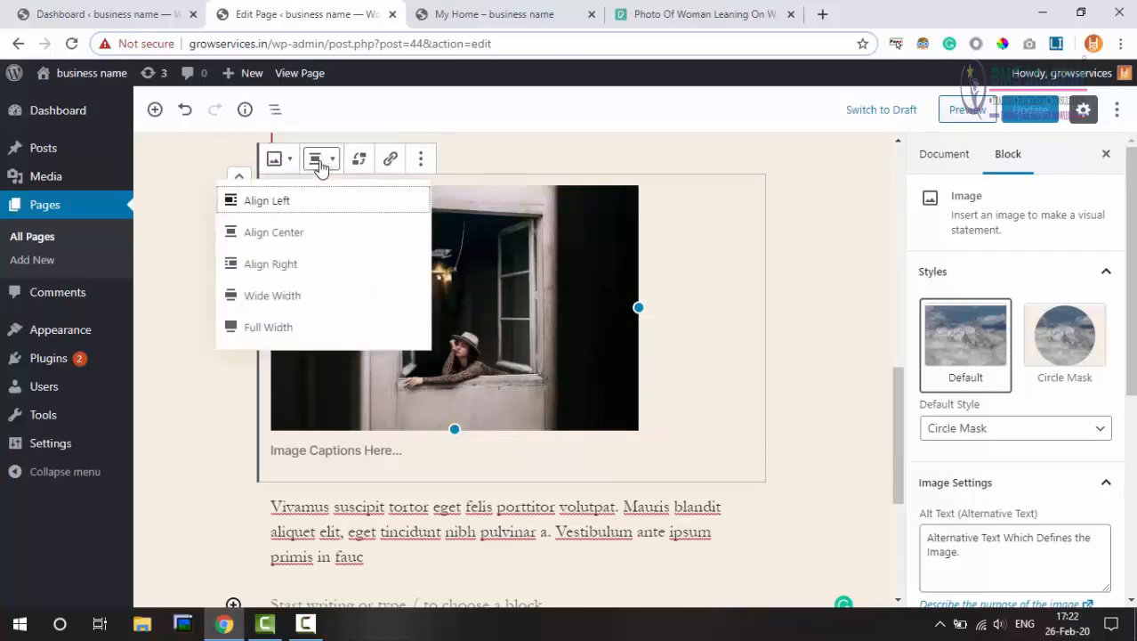
click(311, 234)
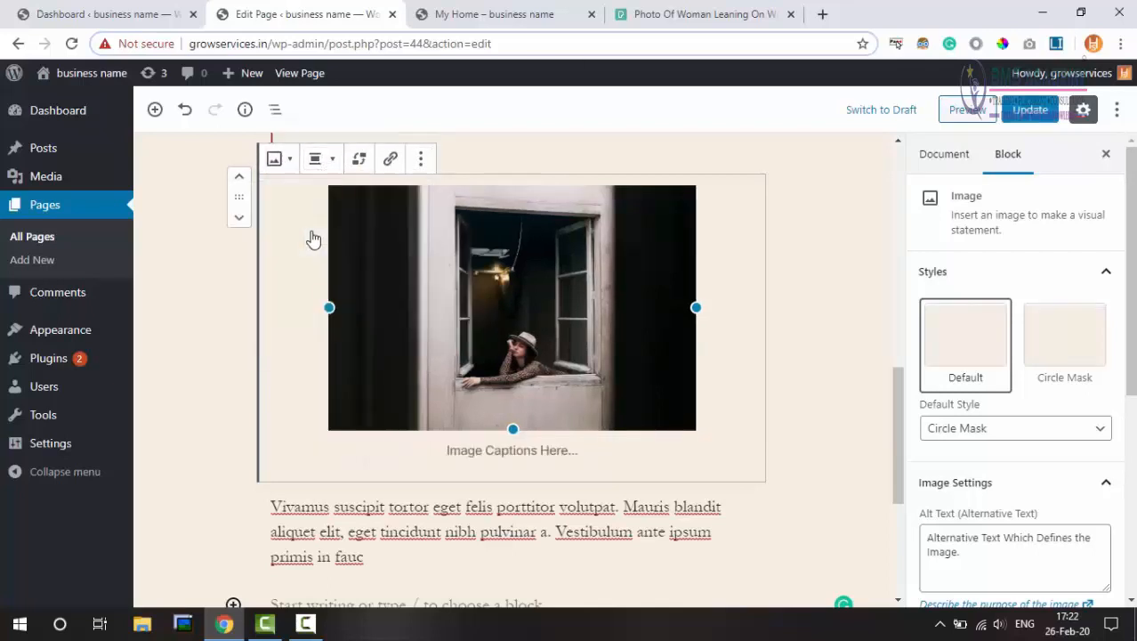
click(320, 161)
click(320, 200)
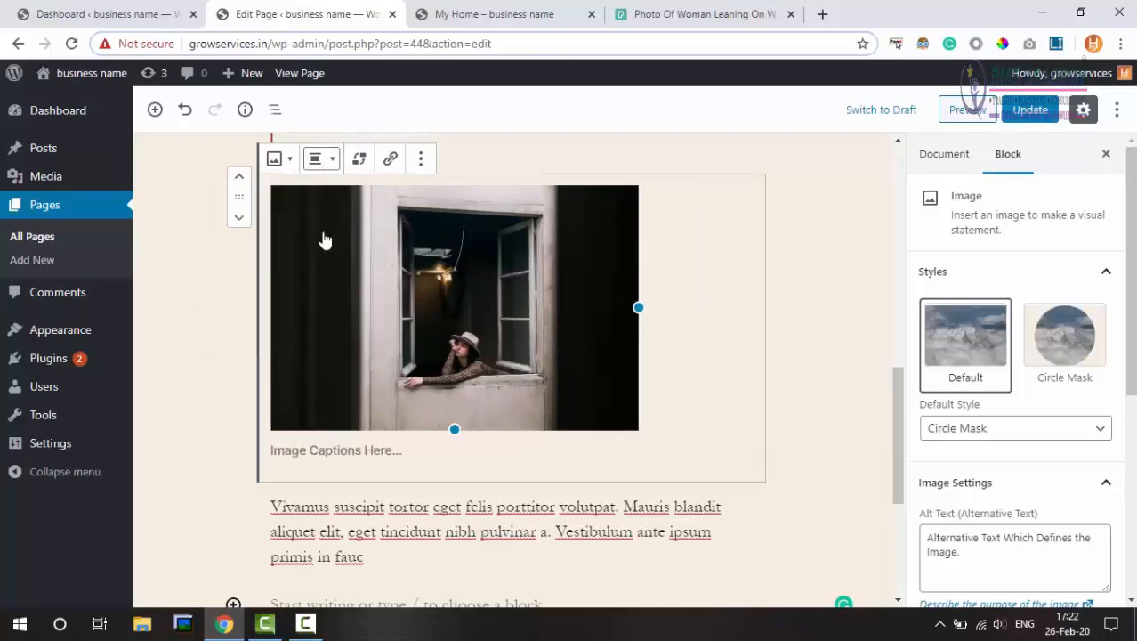
click(322, 160)
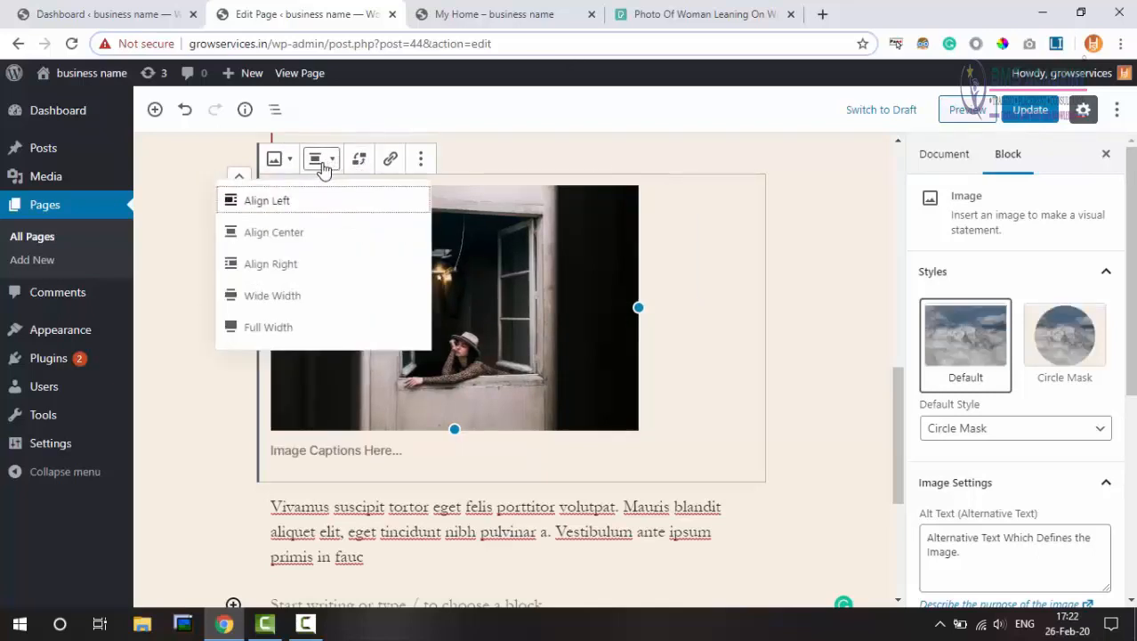
click(291, 237)
Preview the page and check the position of the center-aligned window photo and its caption
click(970, 111)
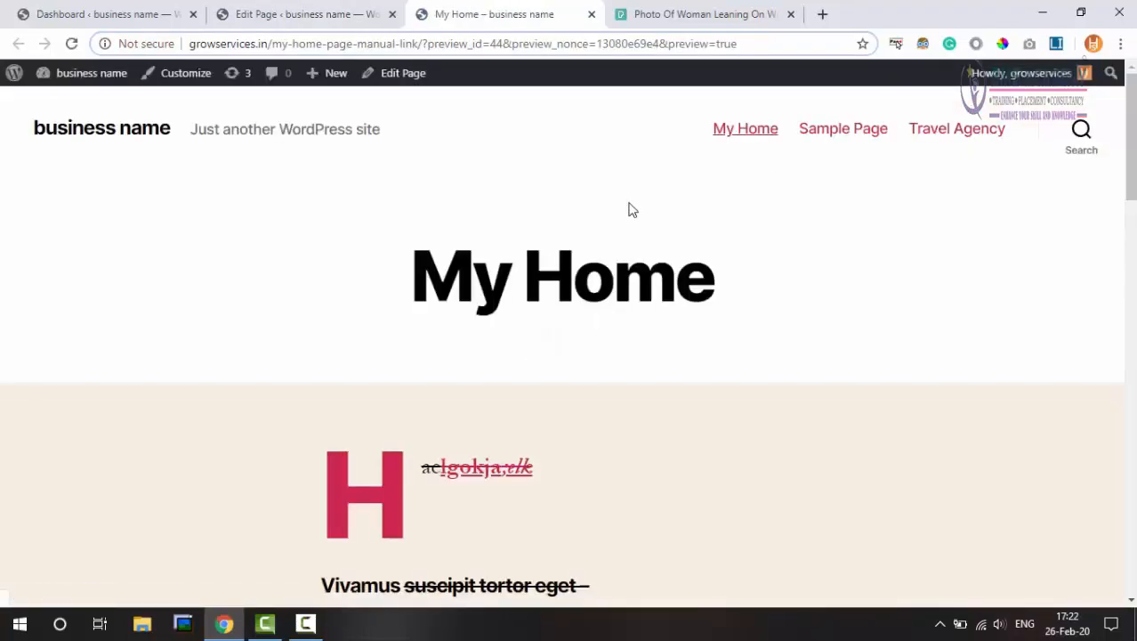
scroll(587, 494, down, 5)
scroll(587, 496, up, 3)
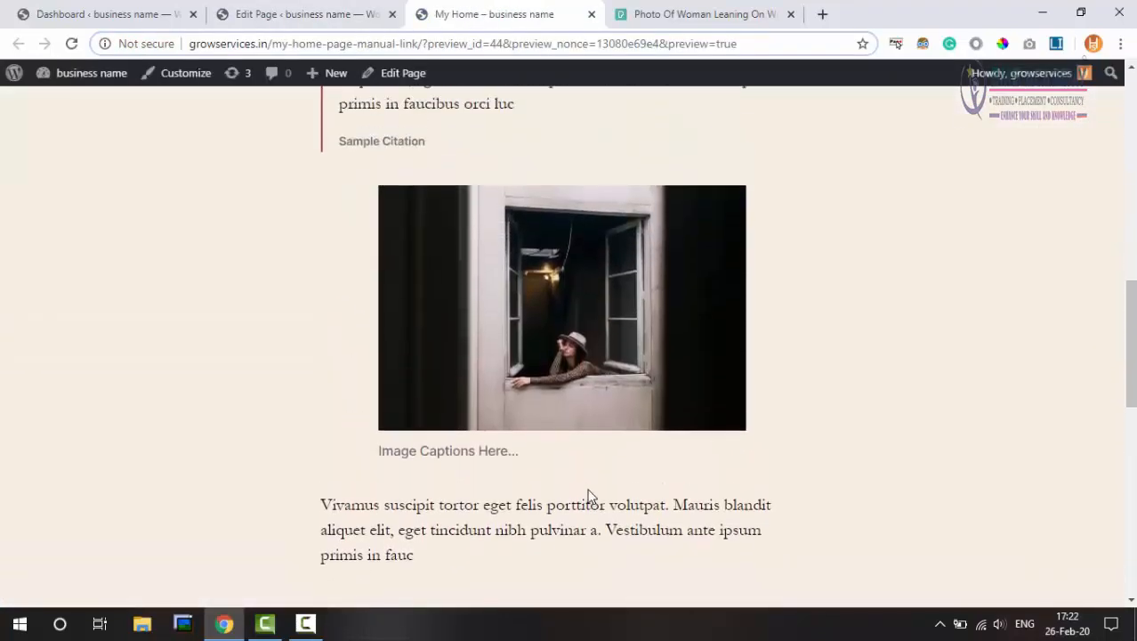
scroll(587, 354, down, 1)
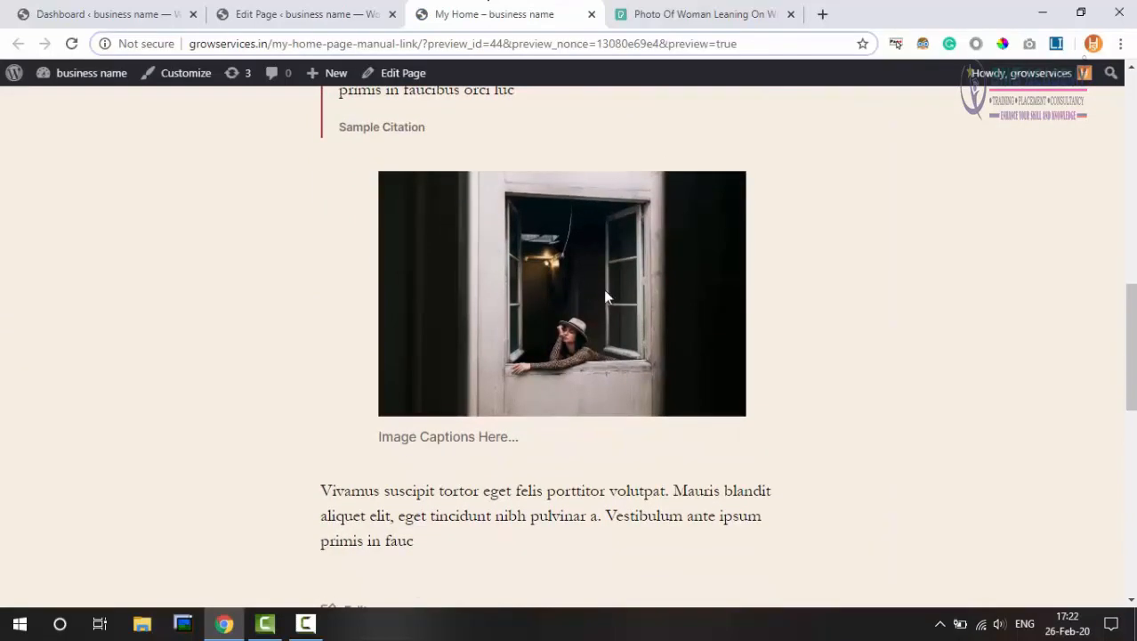
Return to the page editor, set the window photo's alignment to Wide Width and update the page
click(307, 14)
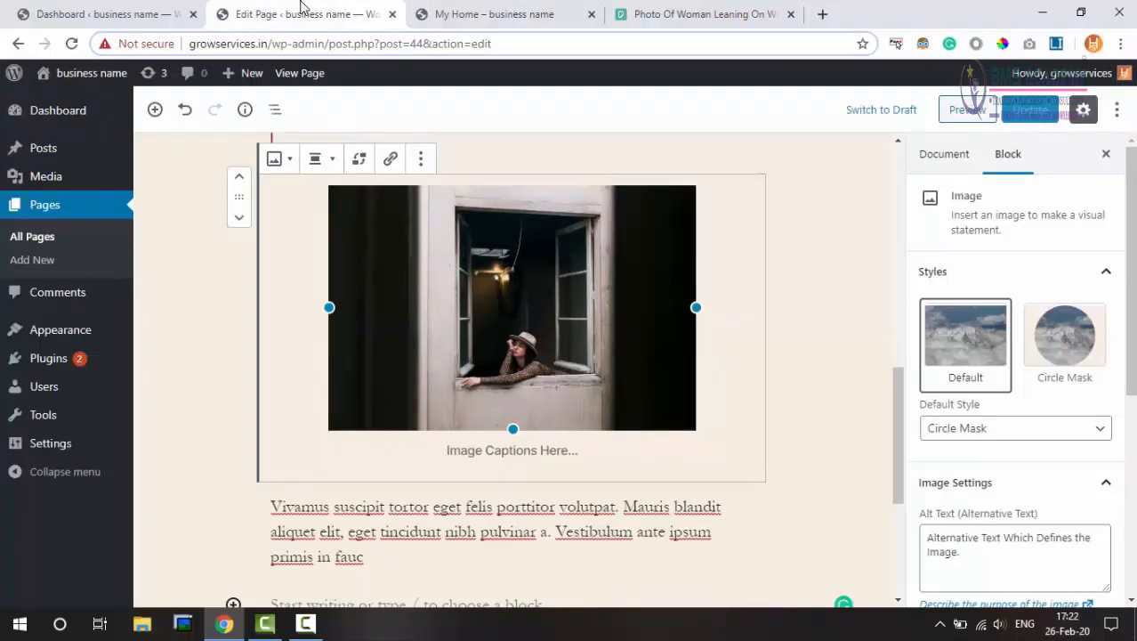
click(319, 159)
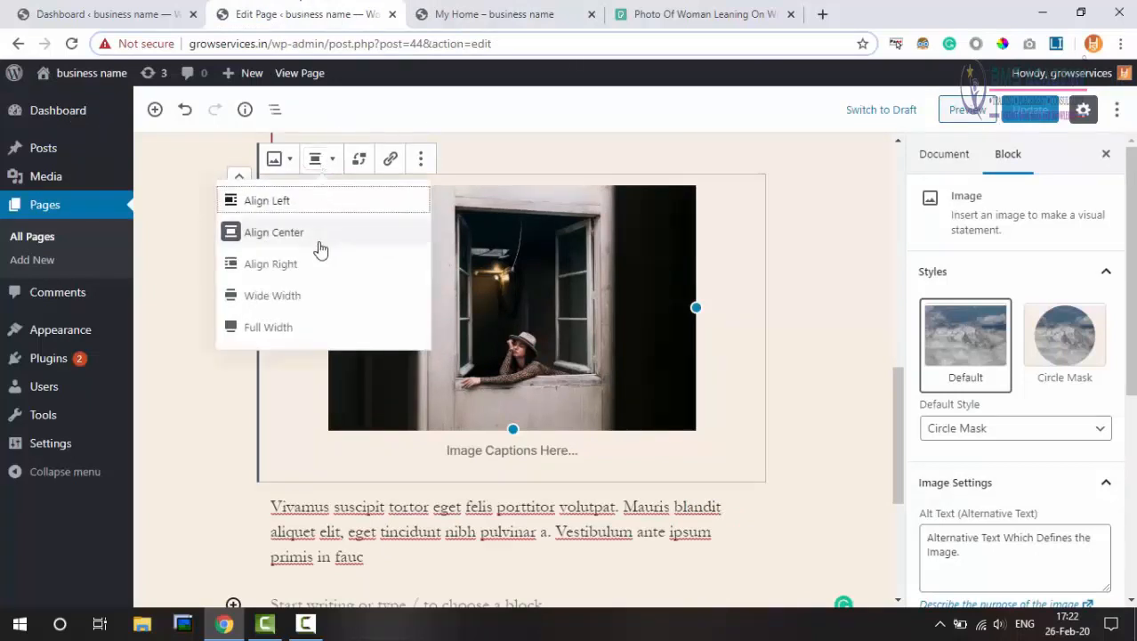
click(309, 303)
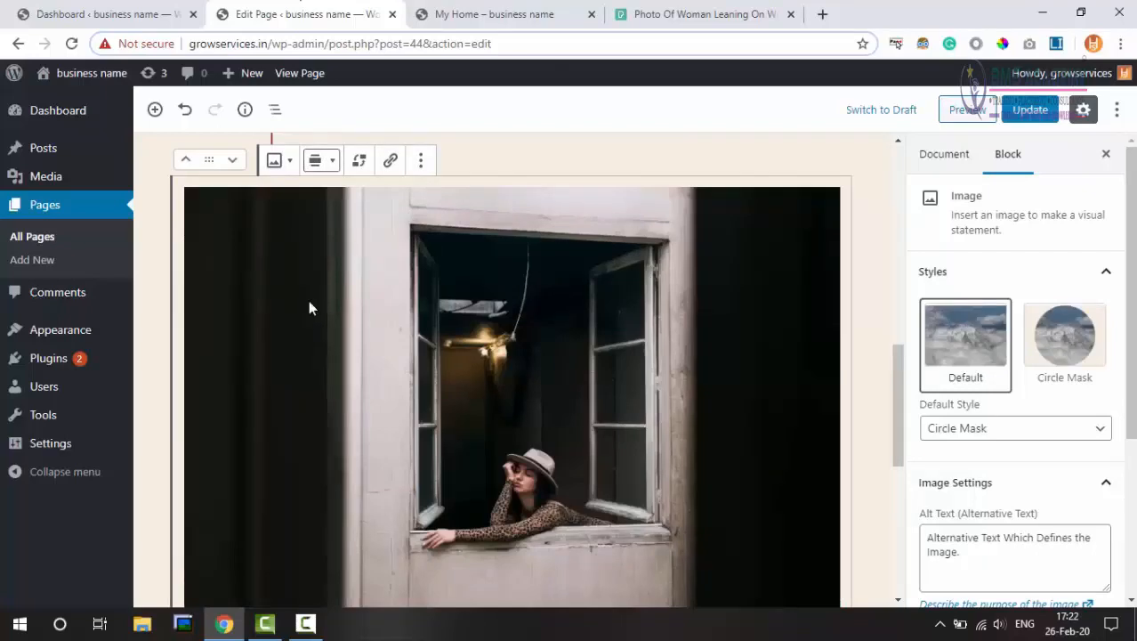
click(1030, 110)
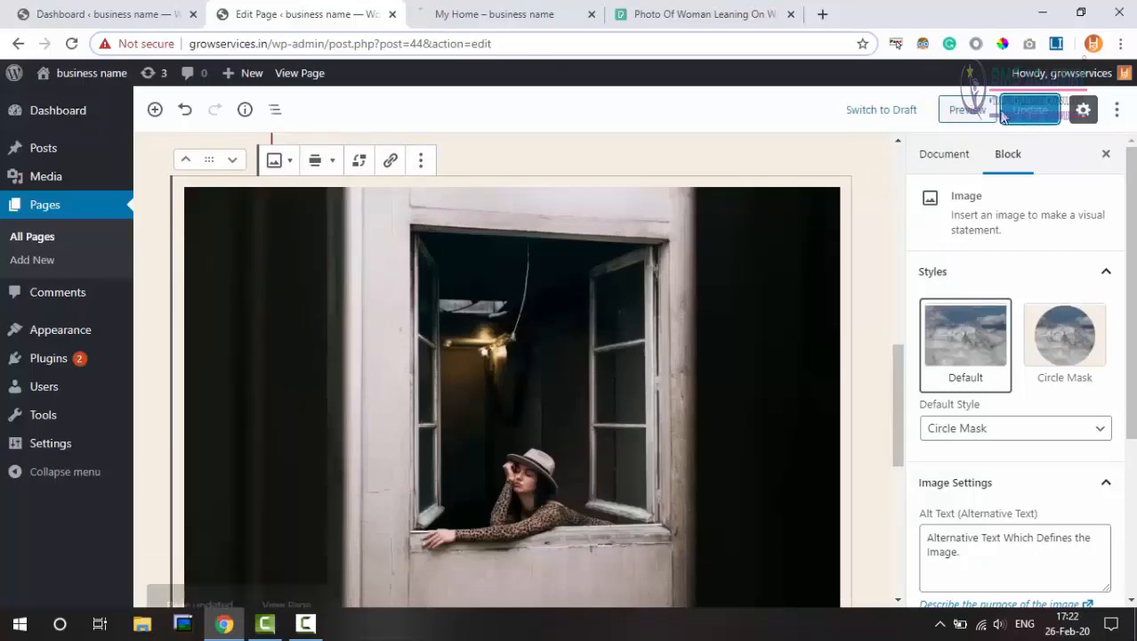
Preview the page and examine the wide-width window photo against the quote above and the paragraph below it
click(968, 109)
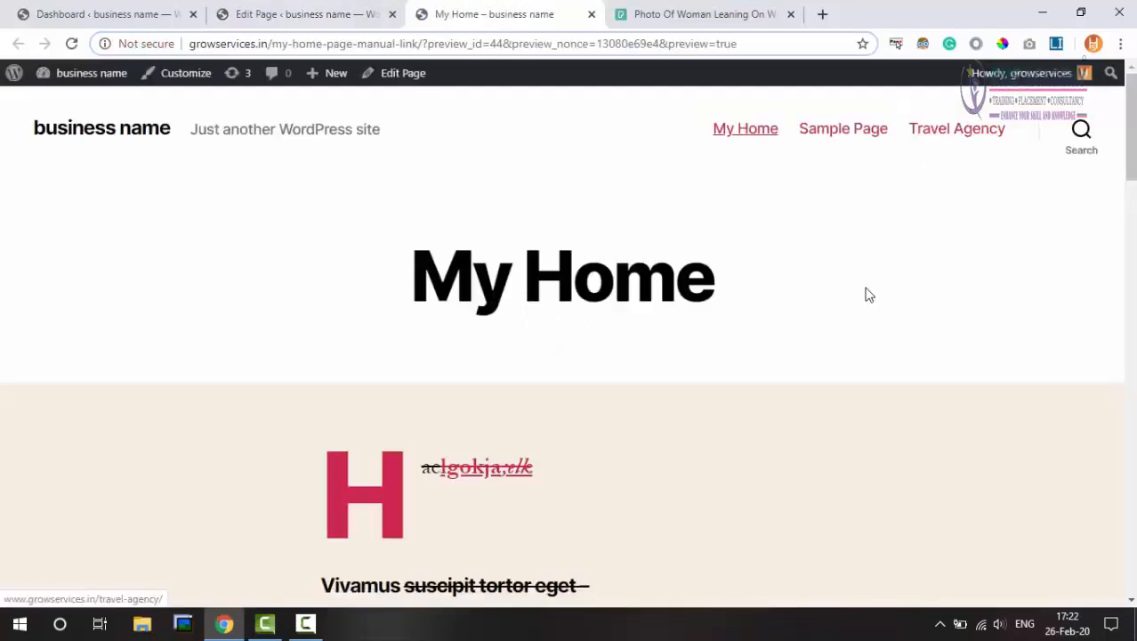
scroll(865, 293, down, 6)
scroll(865, 293, down, 5)
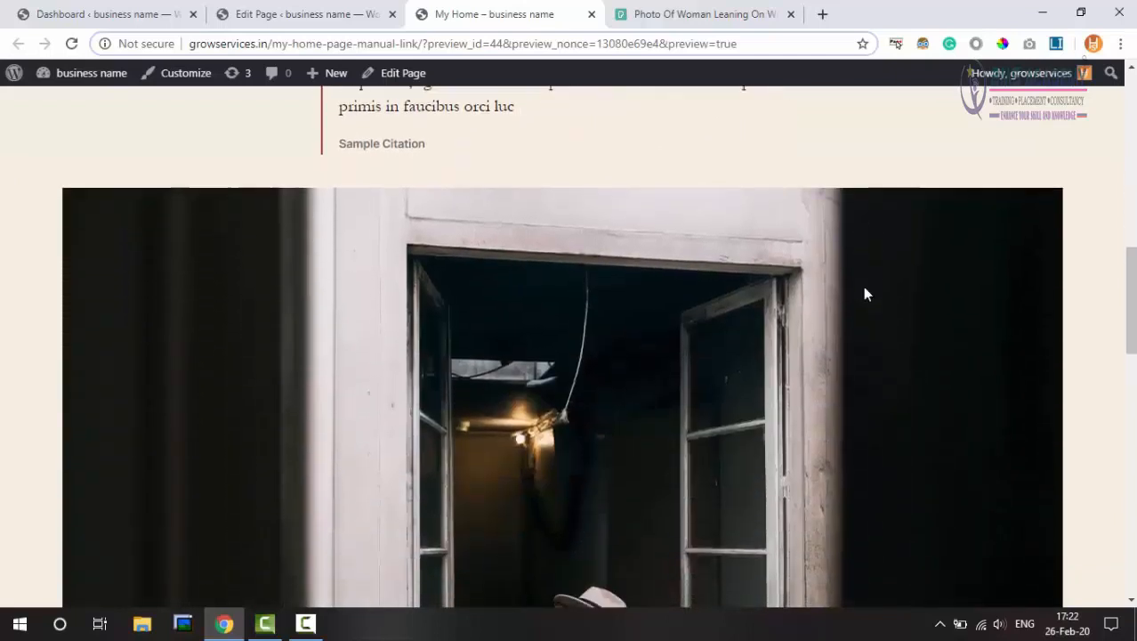
scroll(865, 294, down, 4)
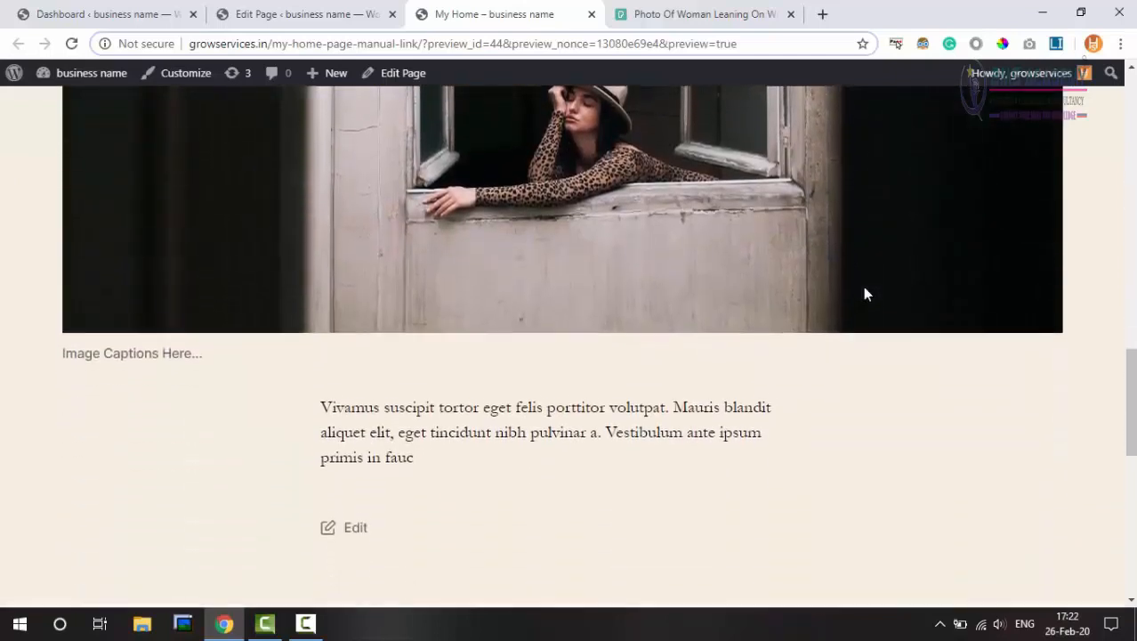
scroll(864, 294, up, 1)
scroll(865, 293, up, 3)
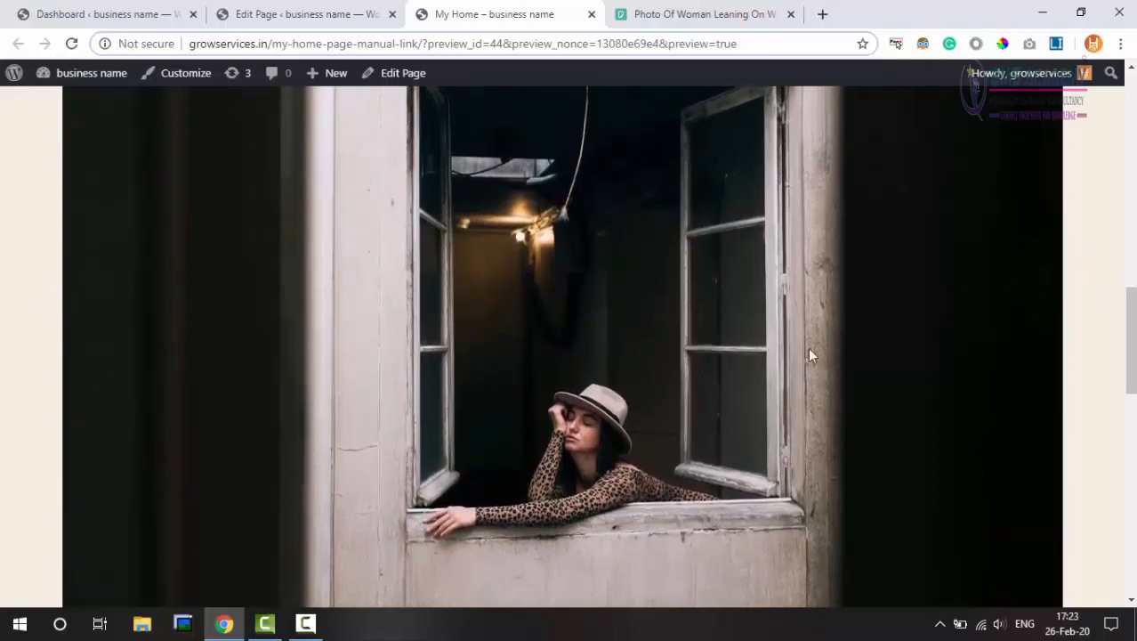
scroll(726, 316, down, 3)
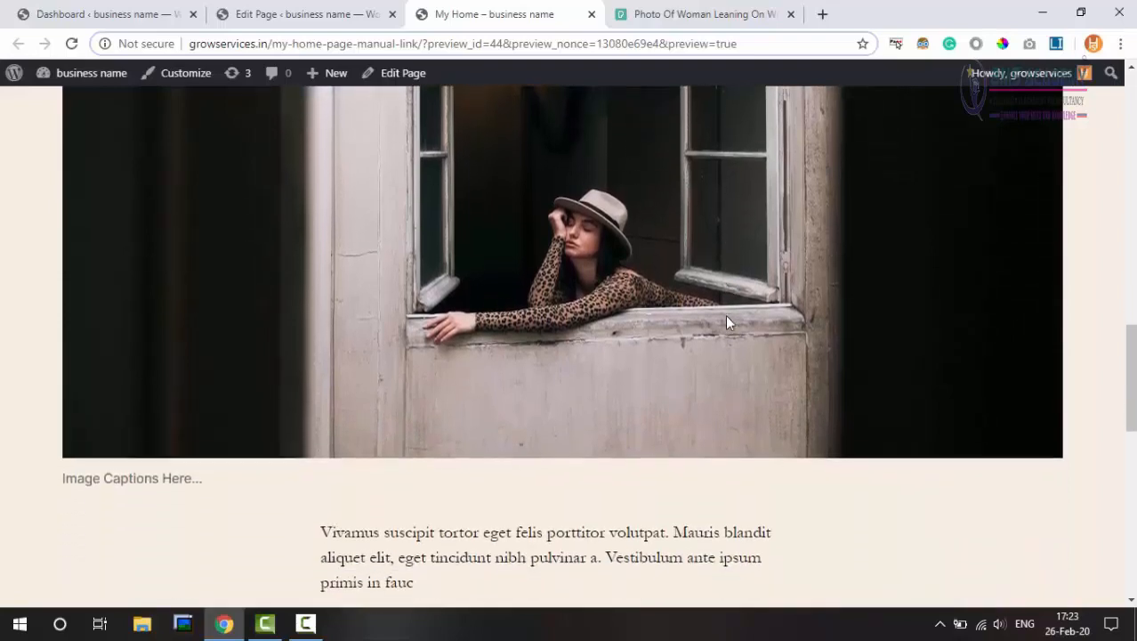
scroll(726, 321, up, 1)
scroll(726, 322, up, 6)
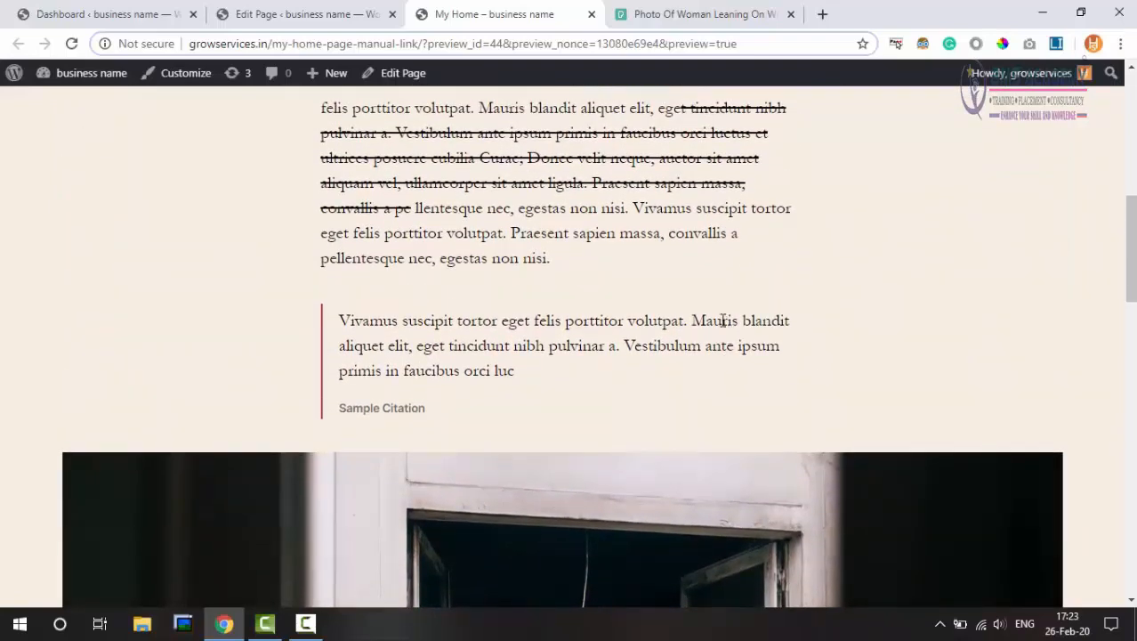
scroll(485, 347, up, 3)
scroll(598, 261, down, 7)
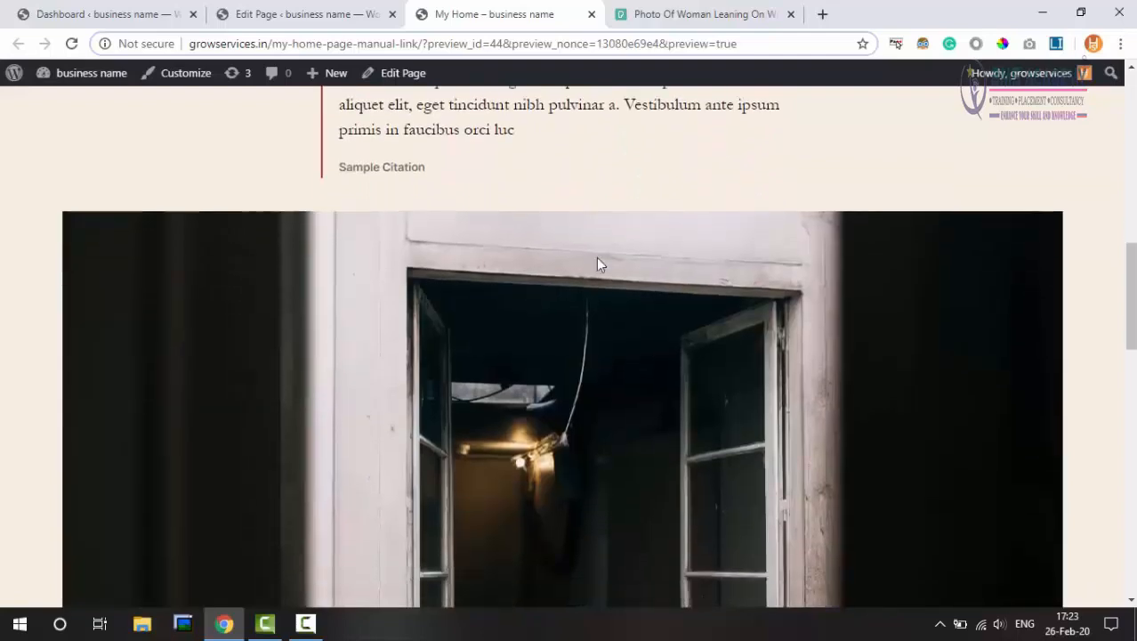
scroll(596, 261, up, 2)
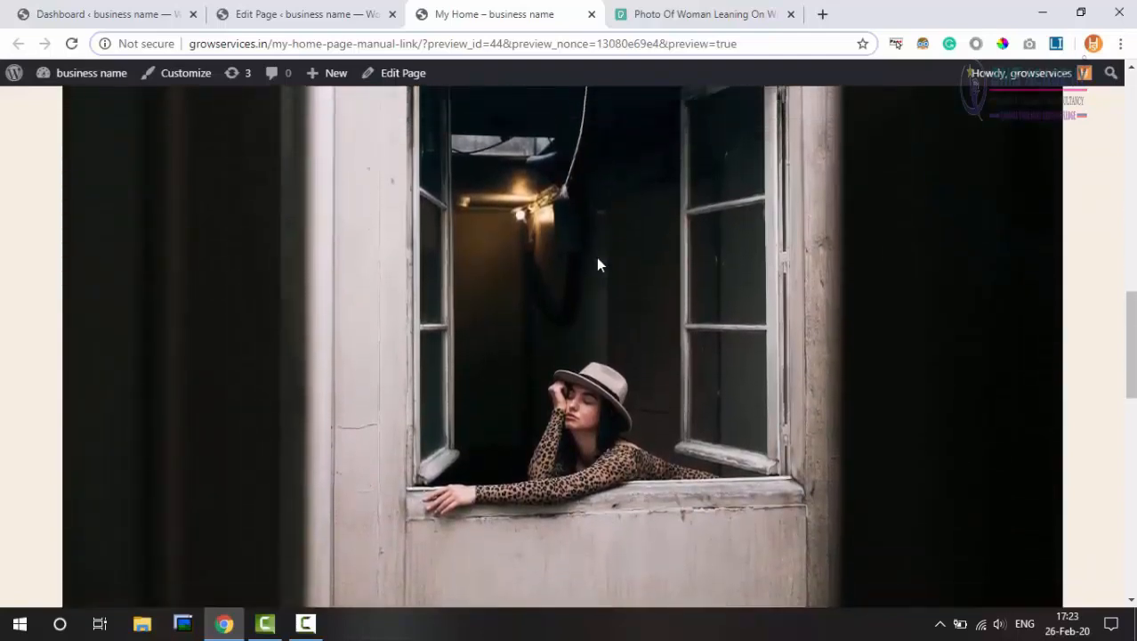
Return to the page editor, set the window photo's alignment to Full Width and update the page
click(160, 11)
click(254, 7)
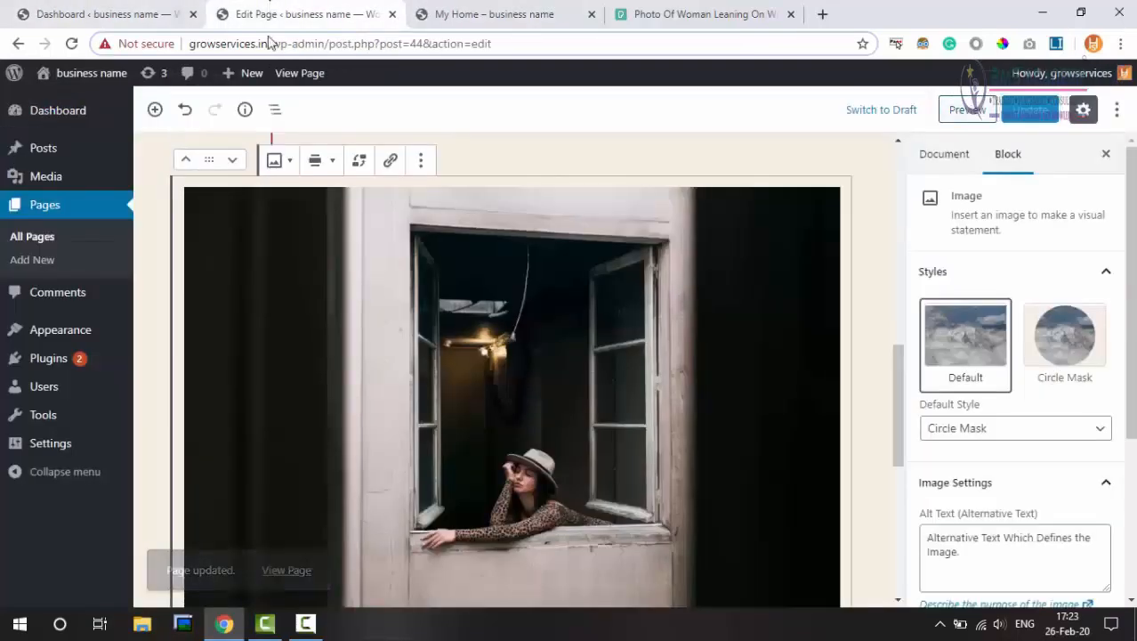
click(274, 160)
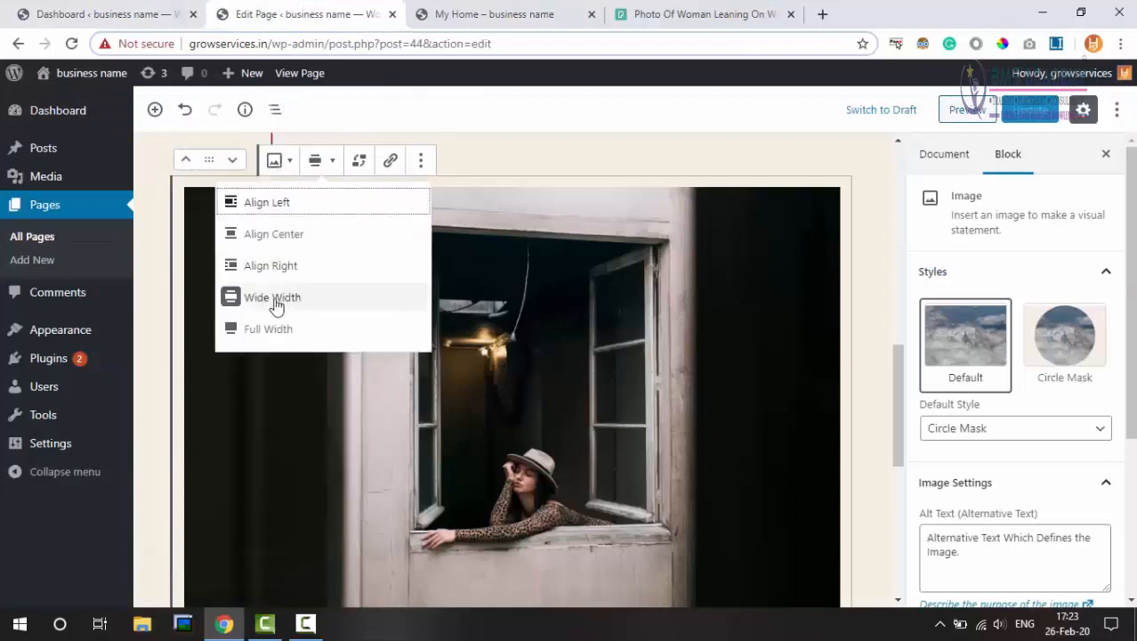
click(290, 330)
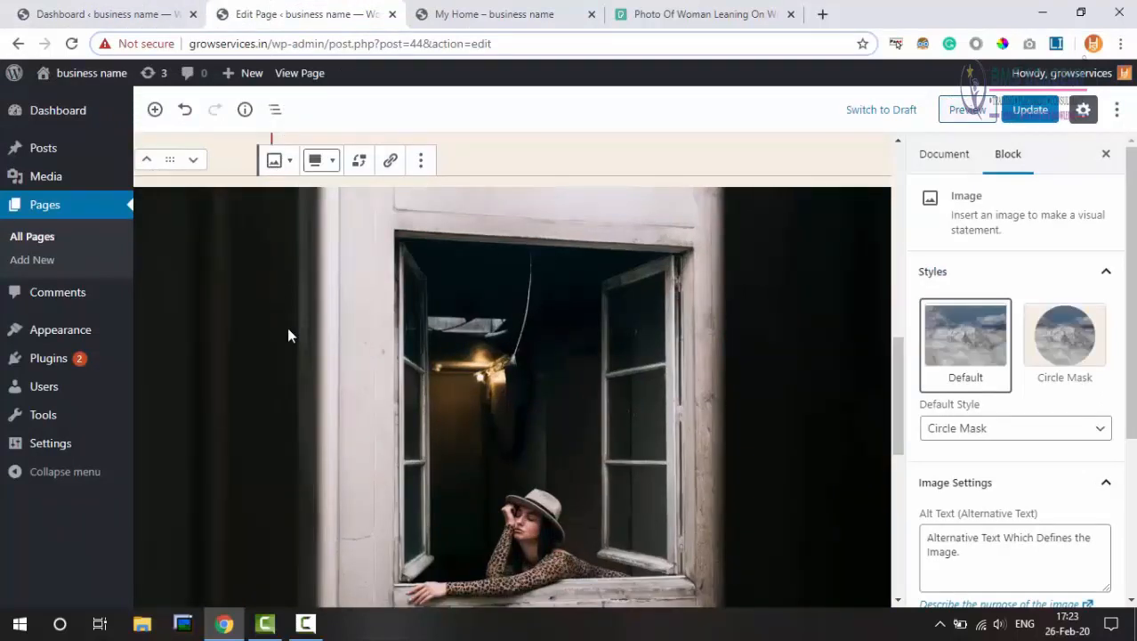
click(1035, 118)
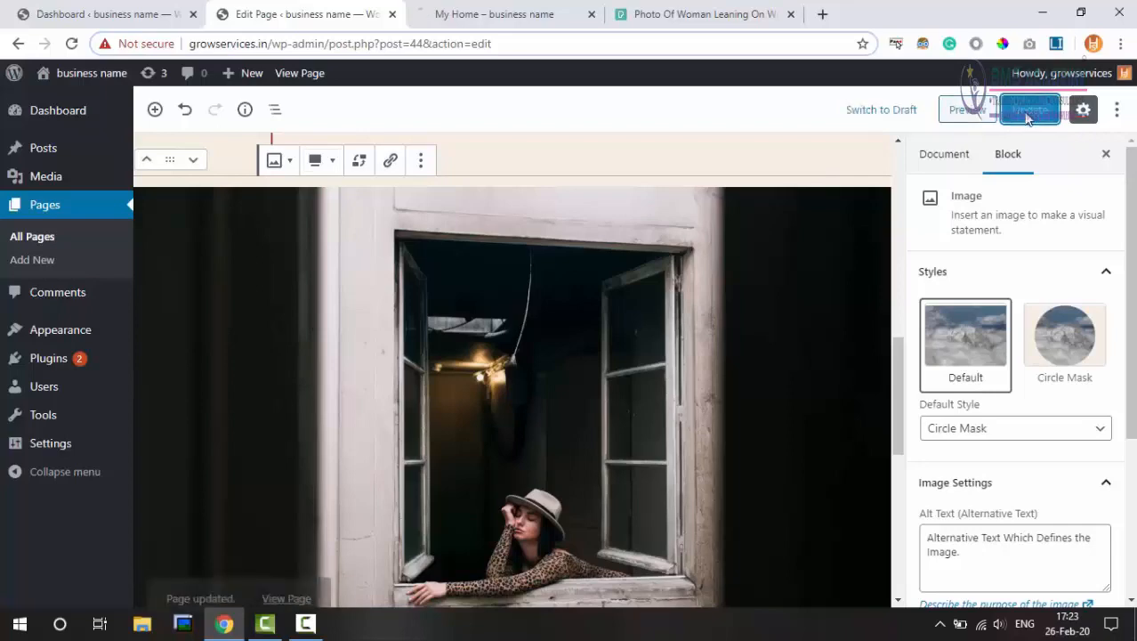
Preview the page and check how far the full-width window photo extends across it
click(969, 110)
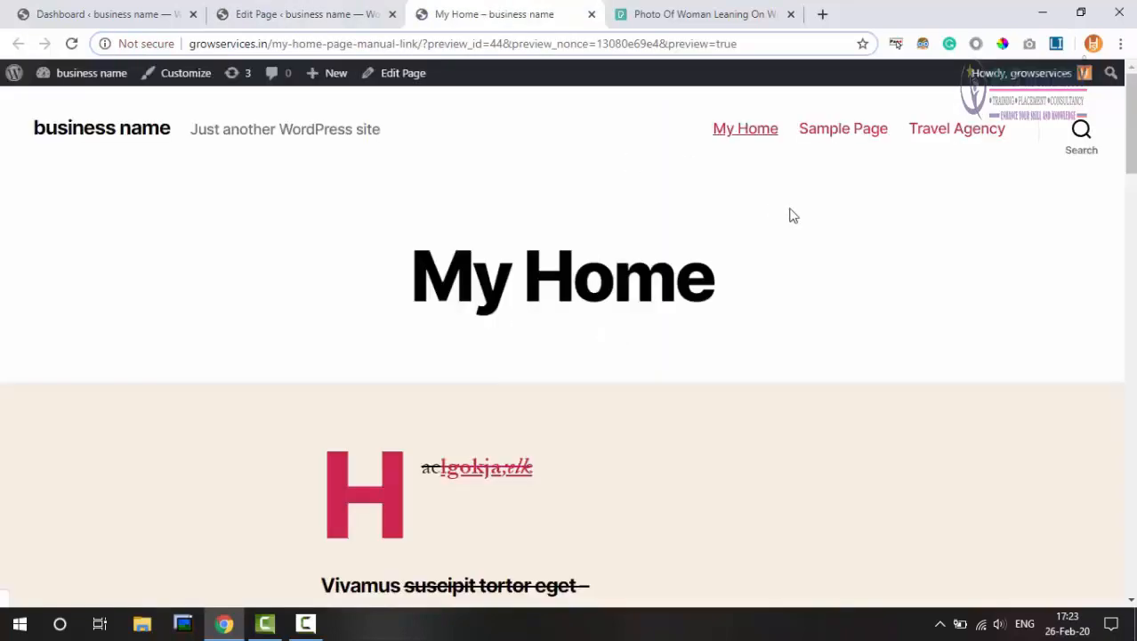
scroll(568, 338, down, 15)
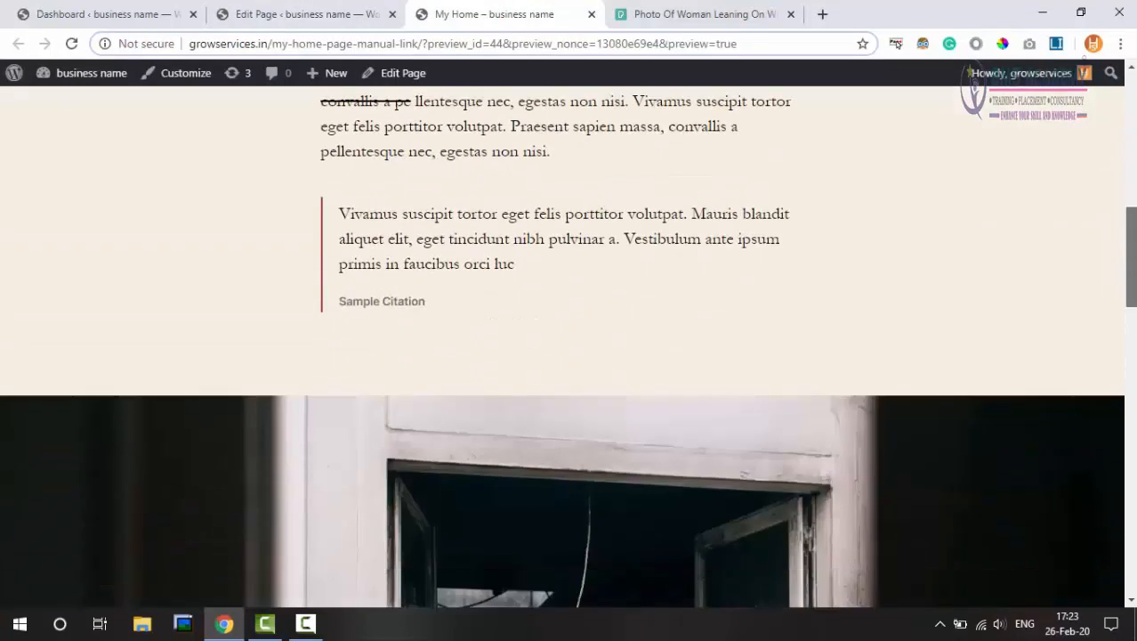
scroll(568, 347, down, 3)
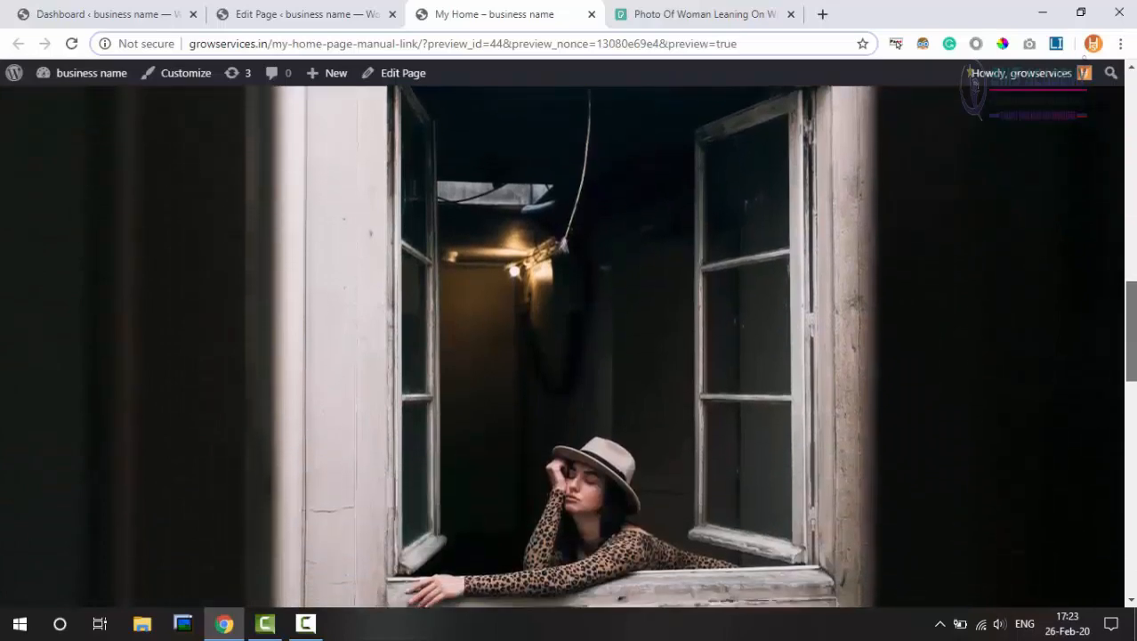
Examine the full-width window photo in the page preview, including its caption and the paragraph below it
scroll(569, 347, down, 3)
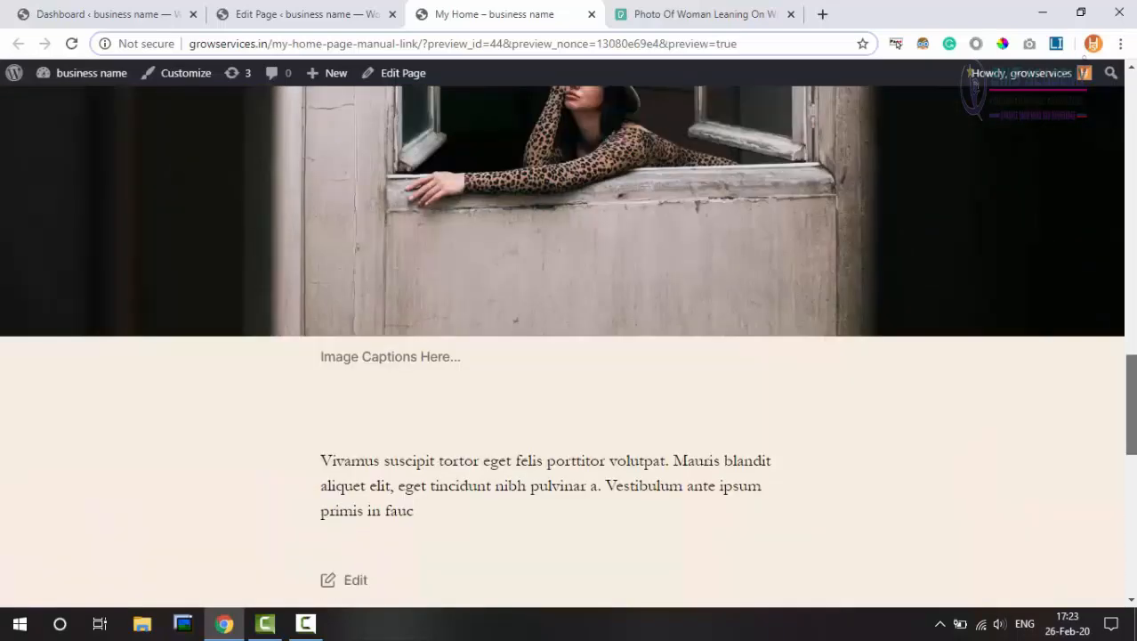
scroll(568, 347, up, 6)
scroll(569, 347, down, 2)
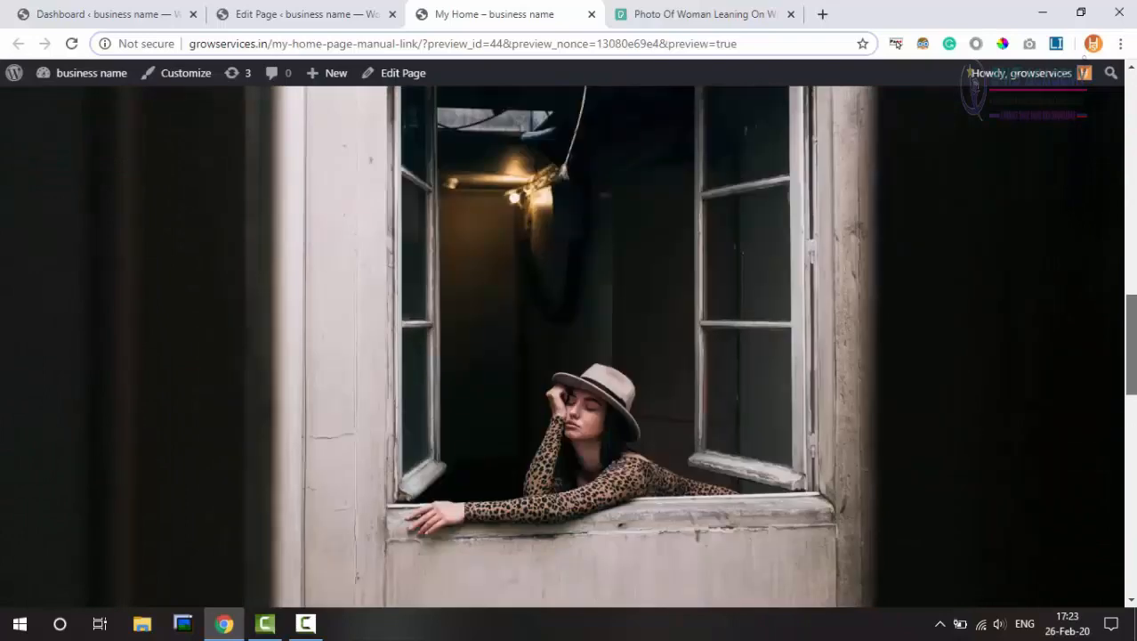
scroll(569, 347, down, 3)
scroll(568, 347, up, 3)
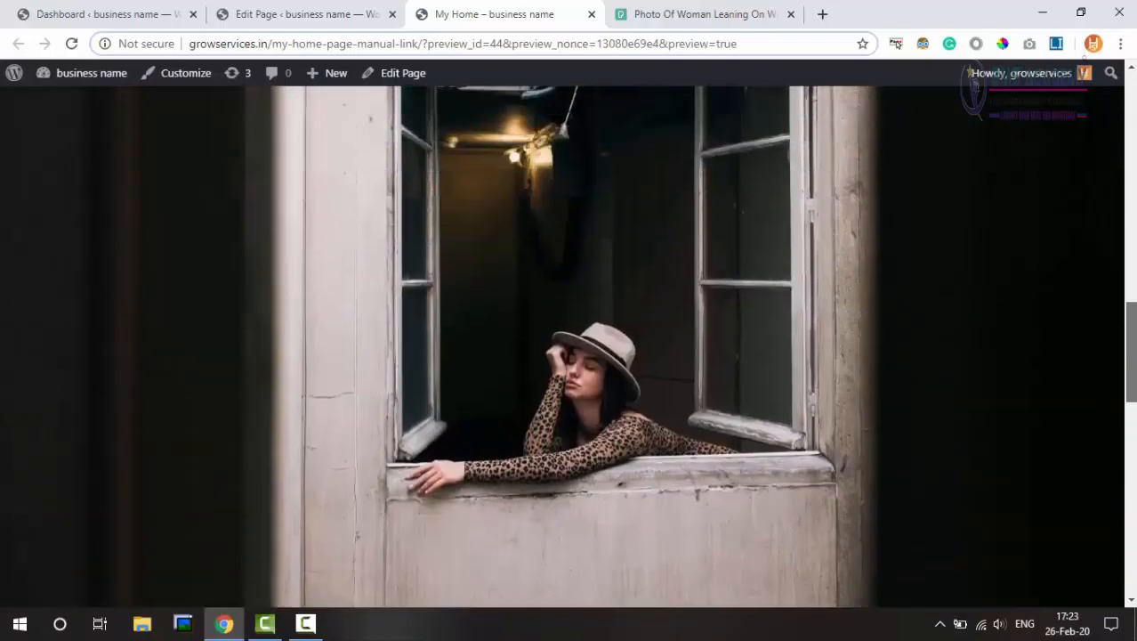
scroll(568, 347, up, 5)
scroll(569, 347, down, 3)
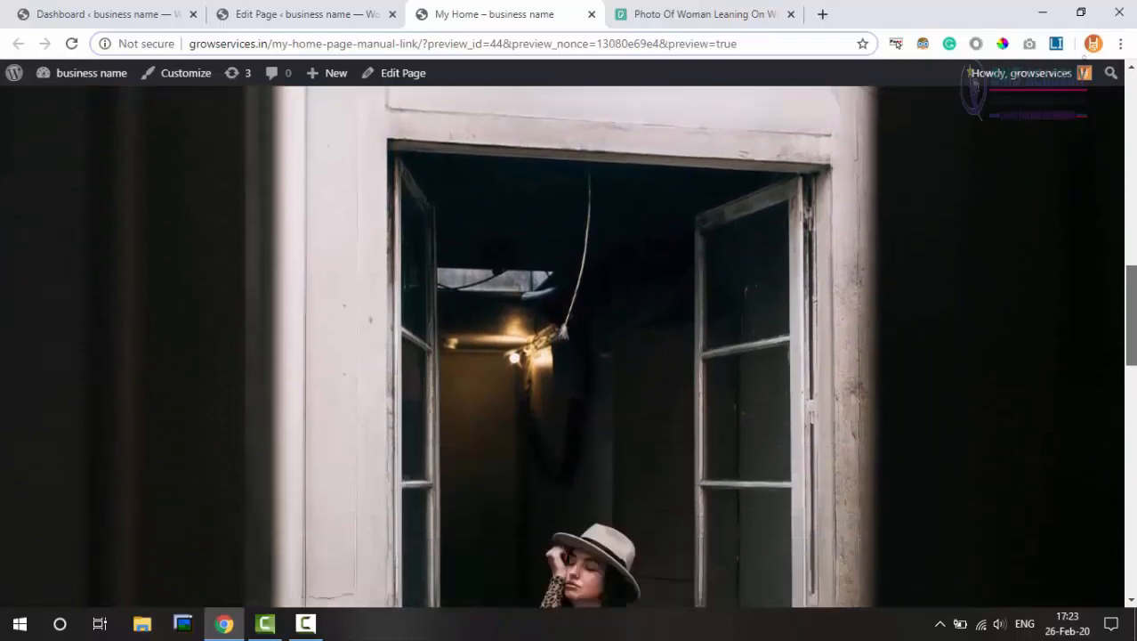
scroll(646, 162, down, 2)
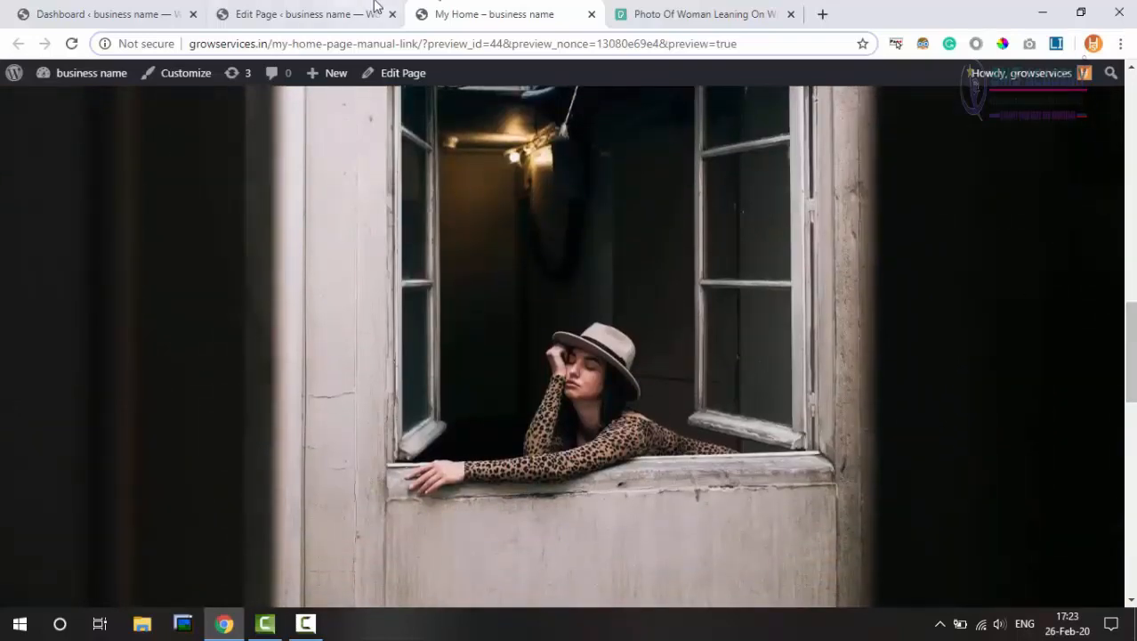
Return to the page editor, link the window photo to the placeholder URL "#" and update the page
click(307, 13)
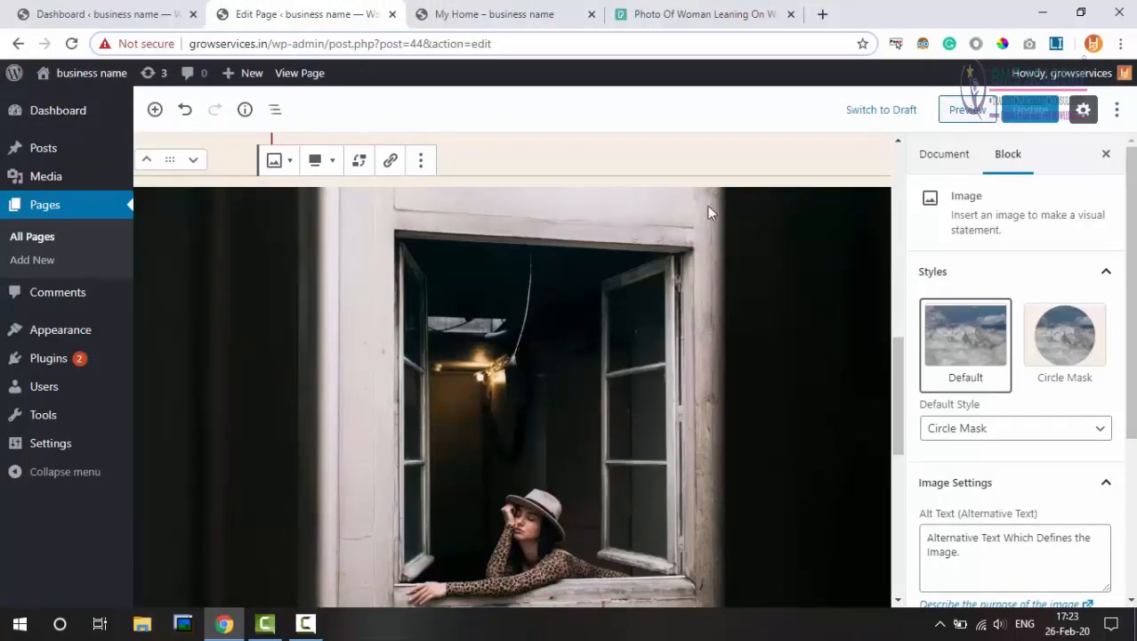
click(391, 162)
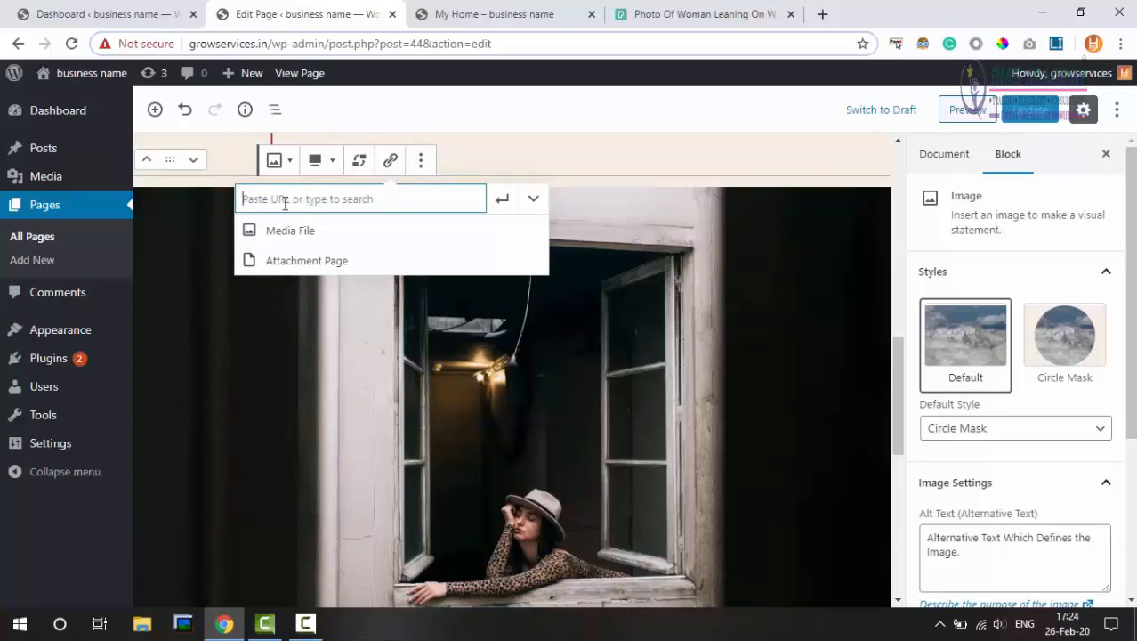
text(#)
key(Return)
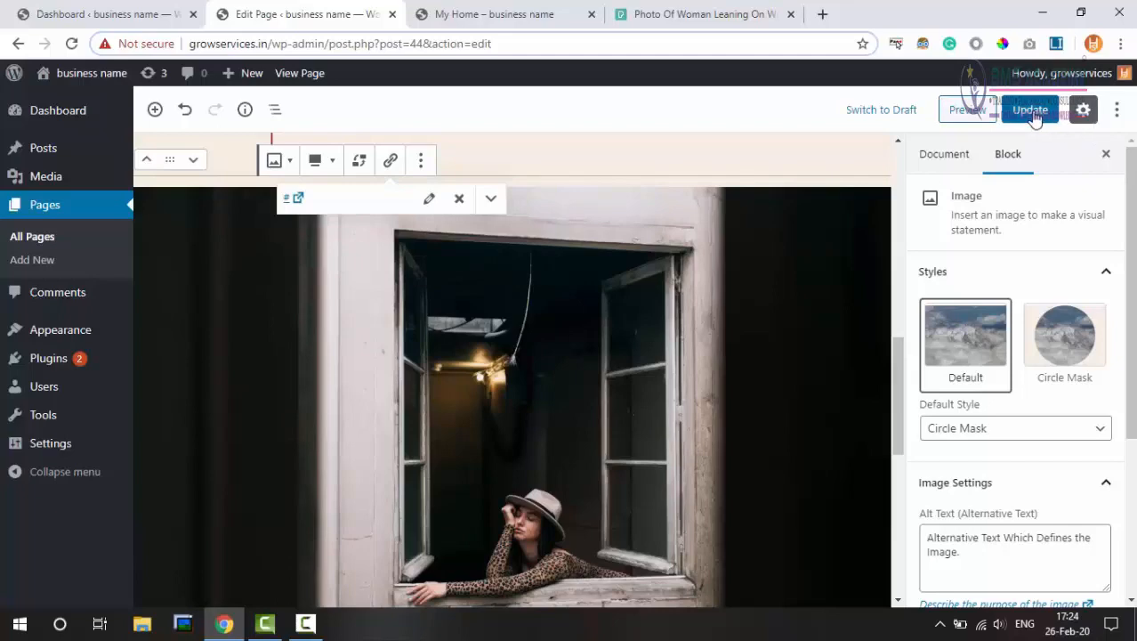
click(1033, 110)
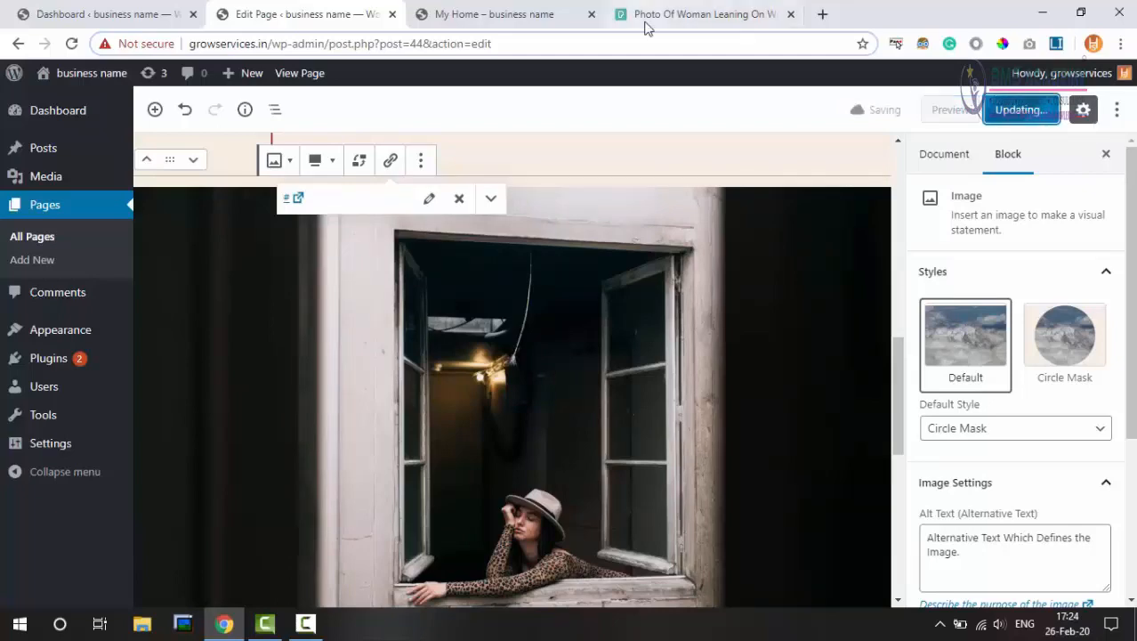
Preview the updated page and look over the linked window photo
click(967, 109)
scroll(524, 304, down, 15)
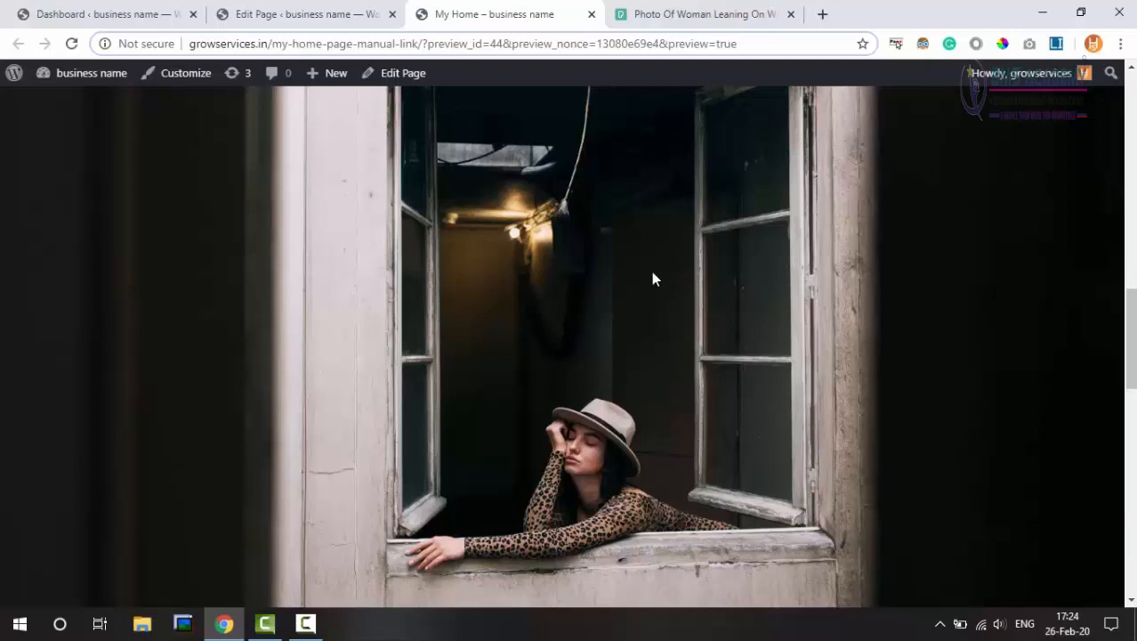
scroll(651, 278, up, 3)
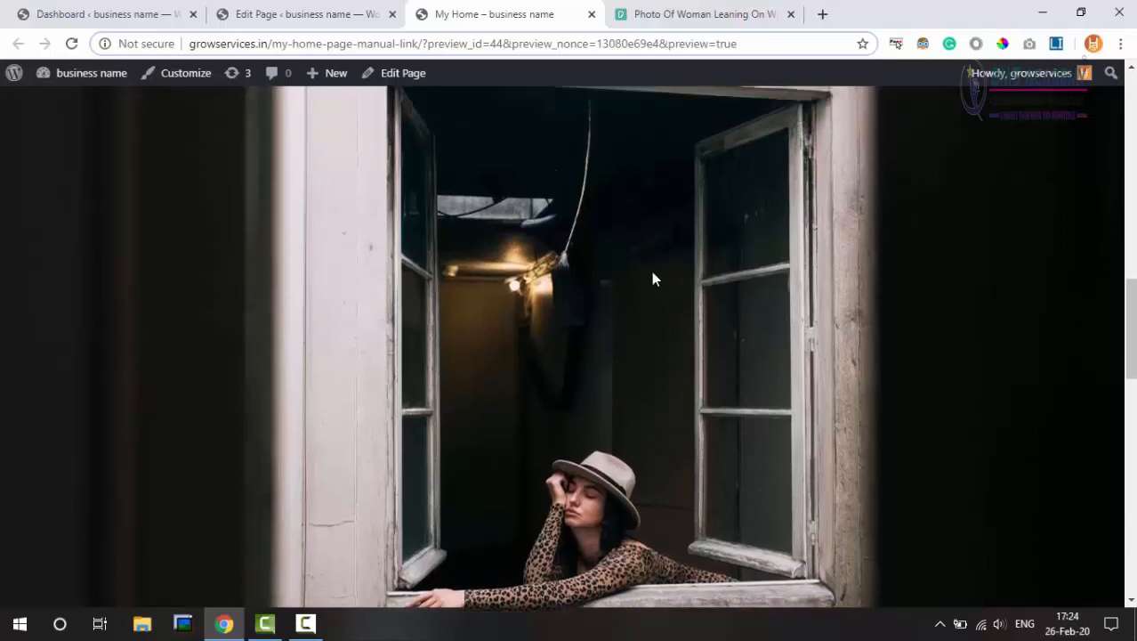